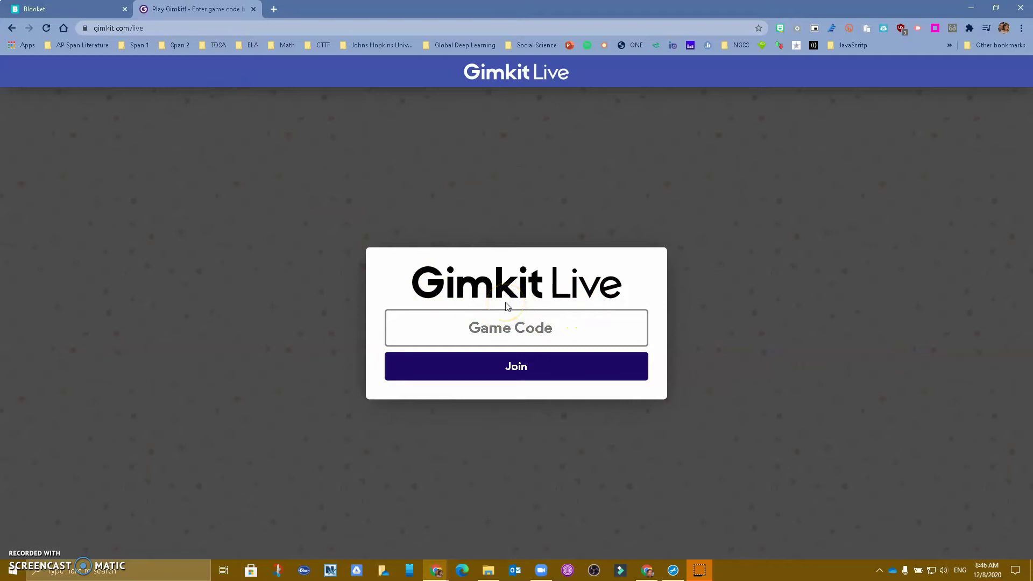
Step: Switch to the Blooket site and begin signing up for an account using an existing Google account
left_click(86, 6)
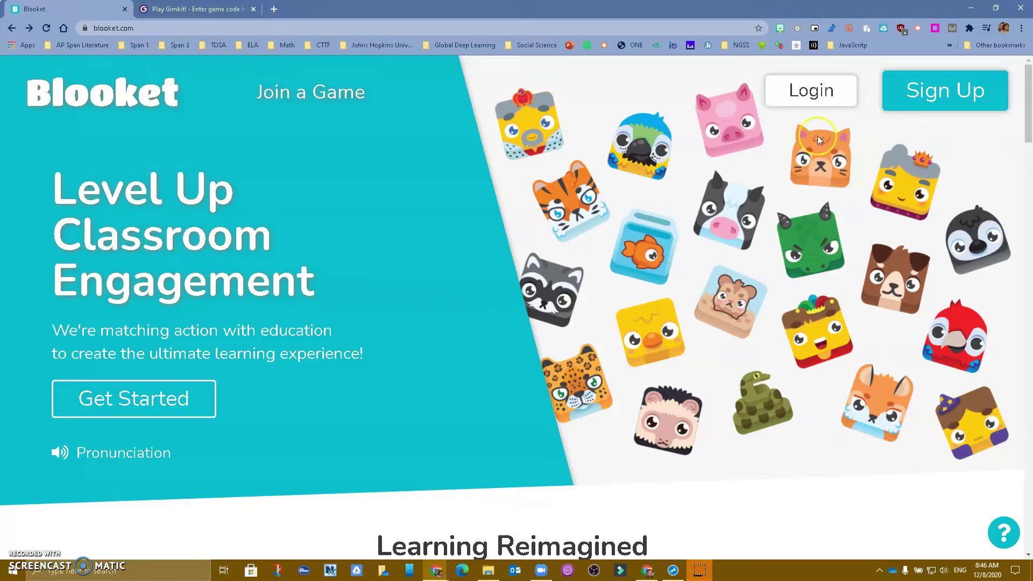
left_click(915, 98)
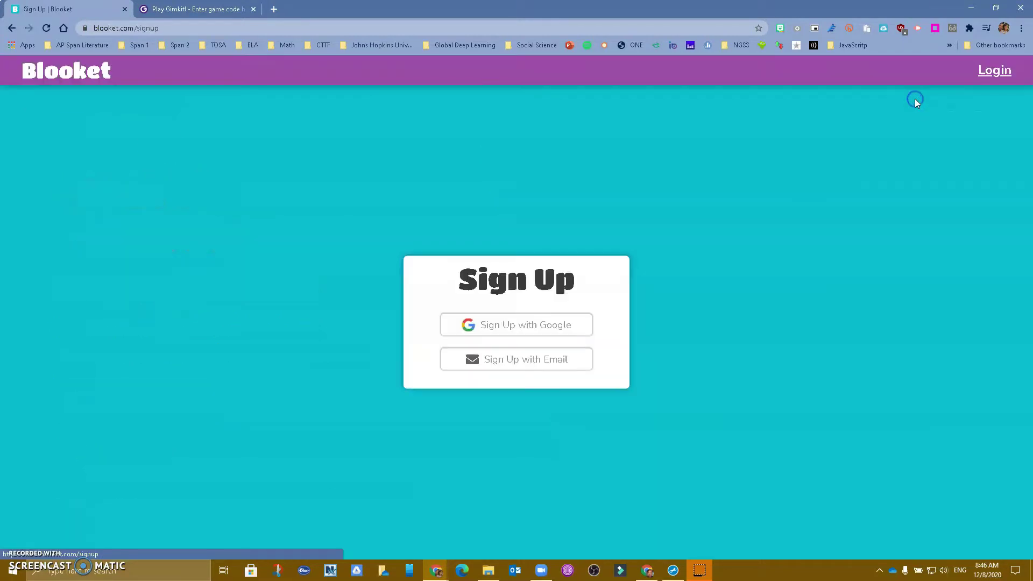
left_click(515, 324)
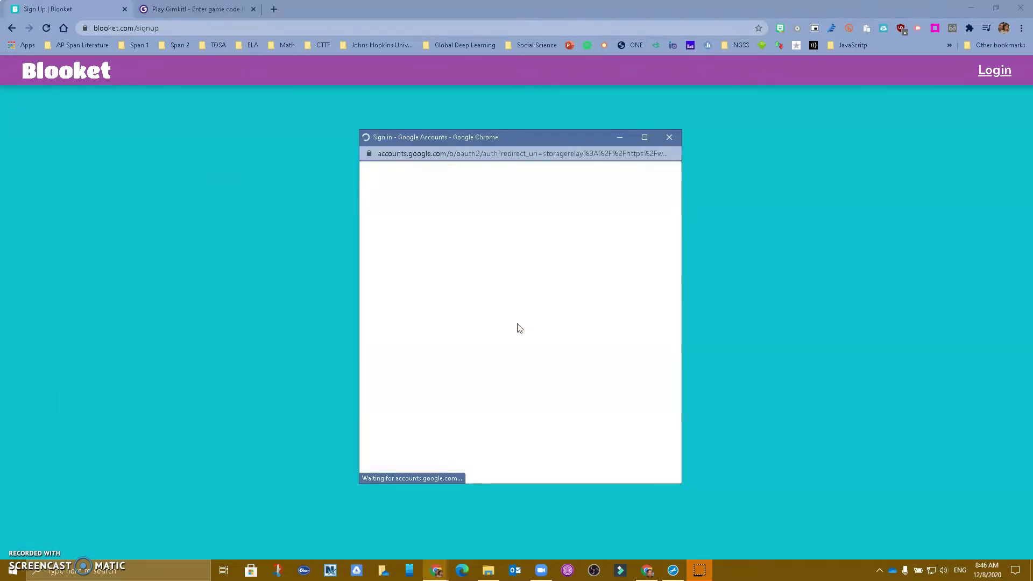
left_click(461, 277)
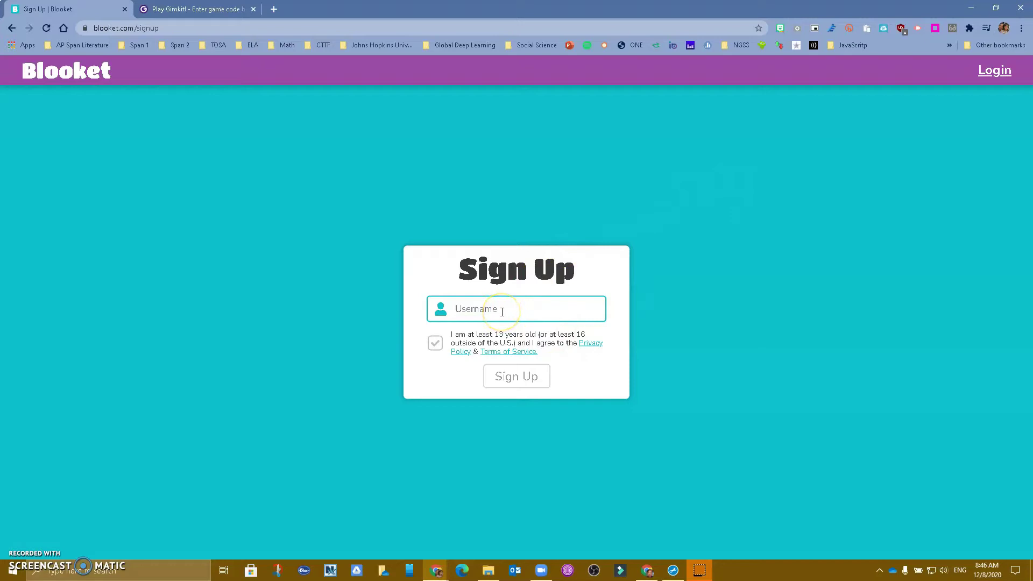
Step: Enter the account username, accept the age and terms agreement, and submit the sign-up
type("recinos")
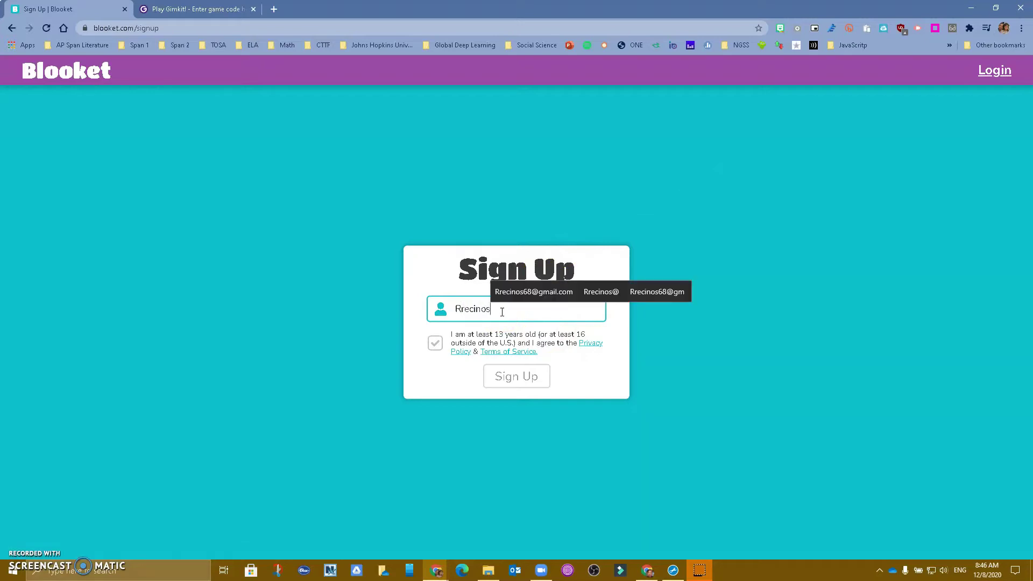
left_click(517, 377)
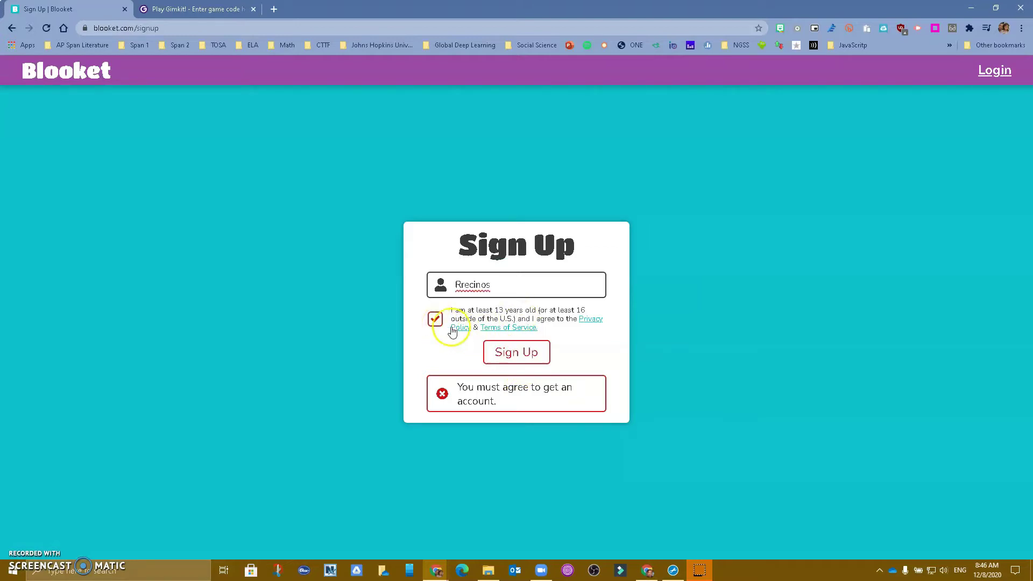
left_click(437, 320)
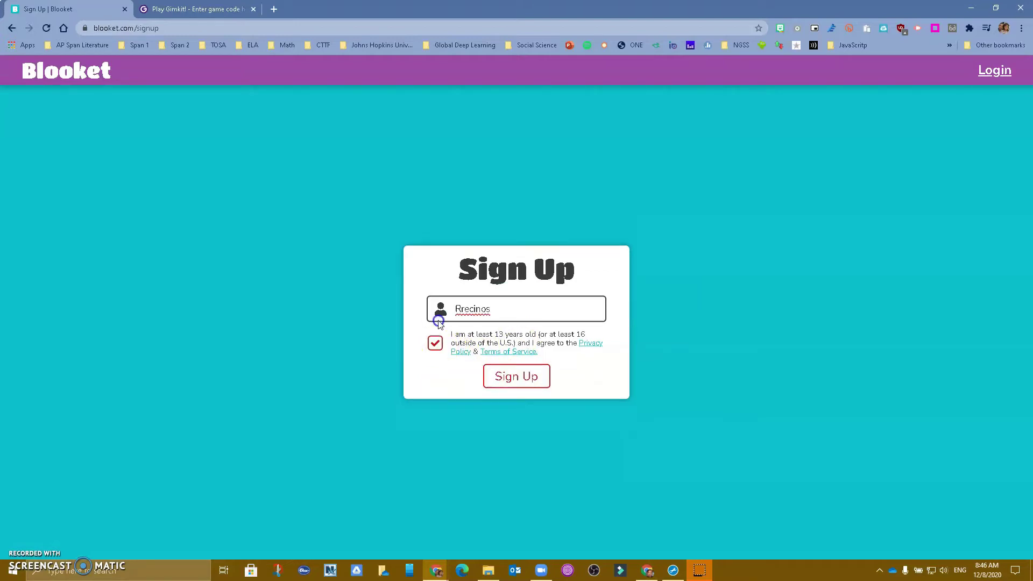
left_click(514, 376)
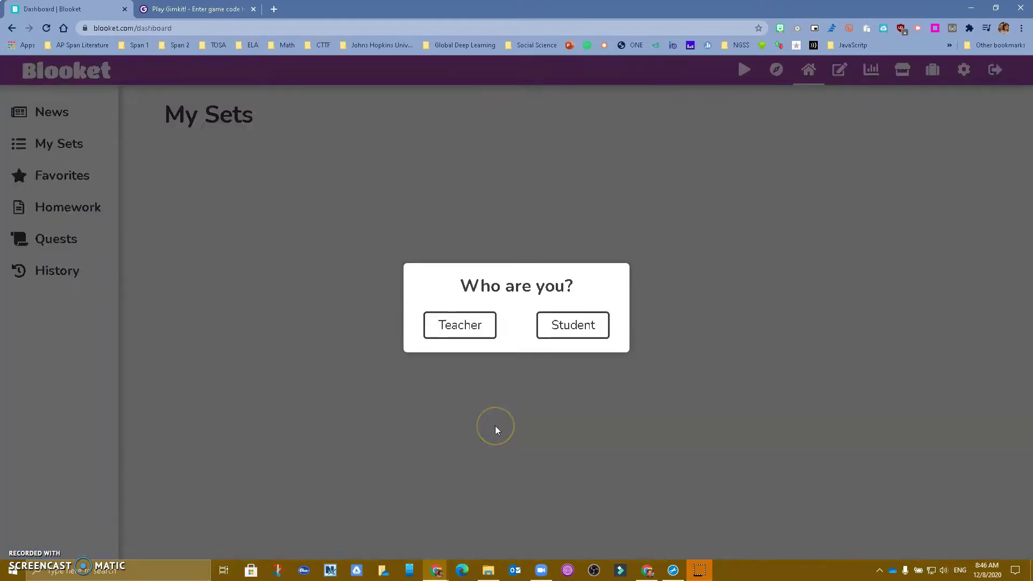
Step: Identify the account as Teacher and go through the Welcome Tour to its end
left_click(471, 334)
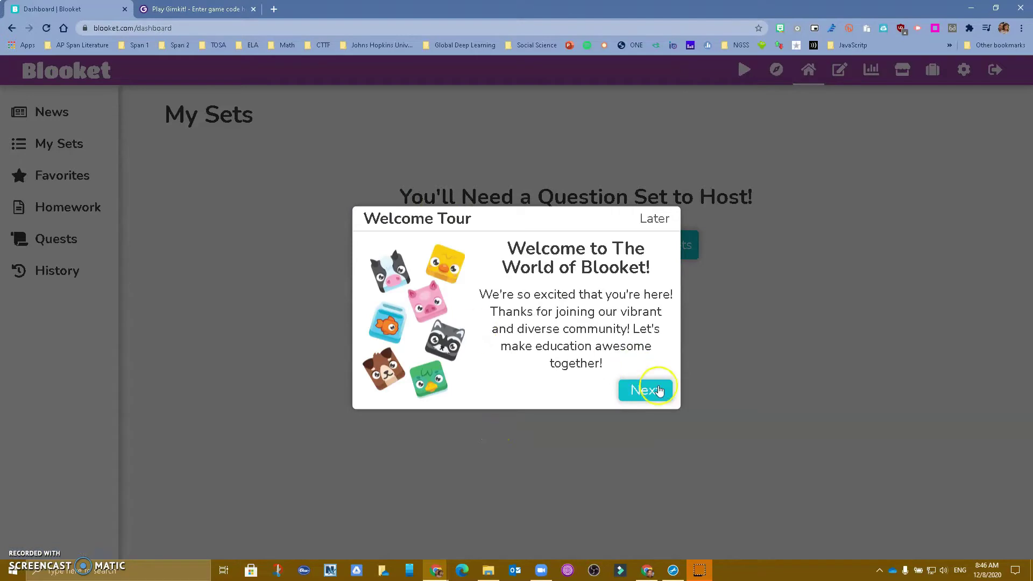
left_click(652, 395)
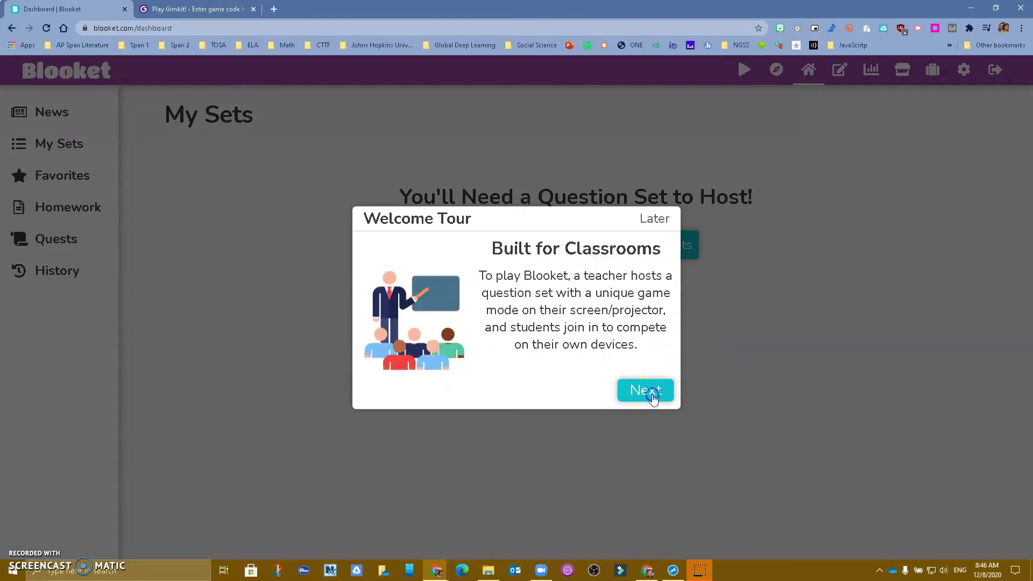
left_click(653, 390)
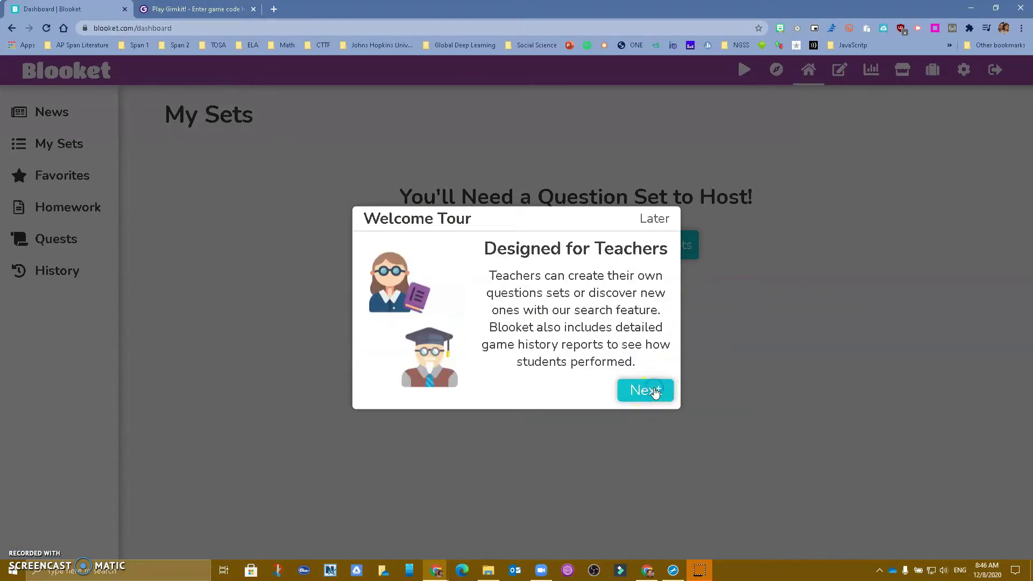
left_click(654, 391)
left_click(654, 391)
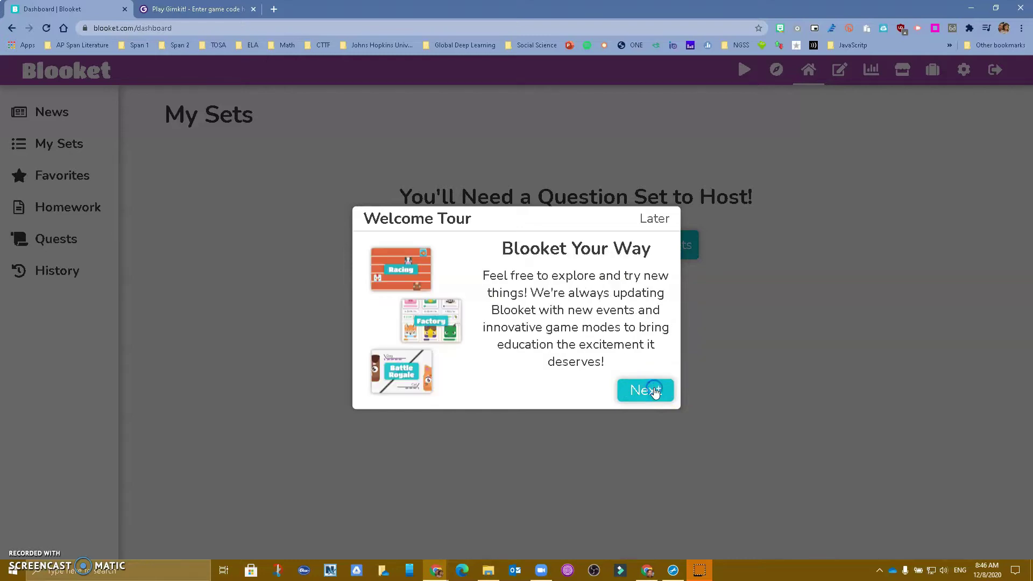
left_click(654, 391)
left_click(654, 389)
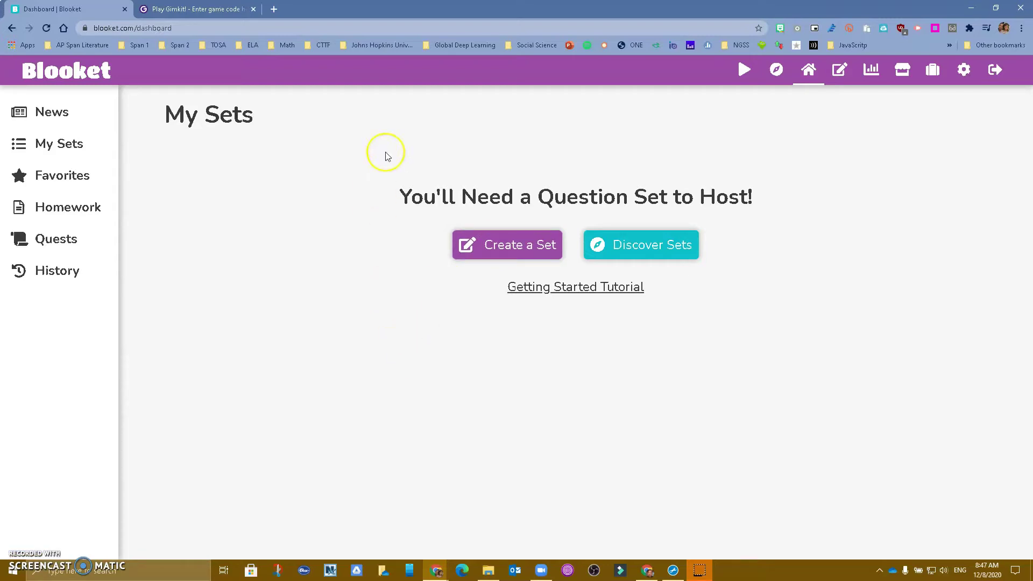
Step: Search the discoverable question sets for "Ar verbs"
left_click(627, 253)
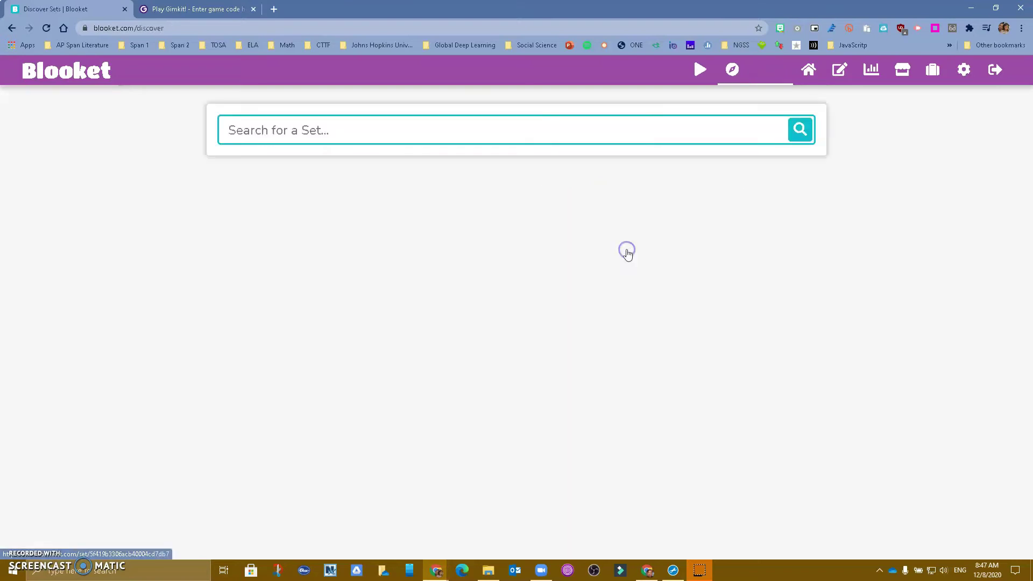
left_click(336, 132)
type("Ar verbs")
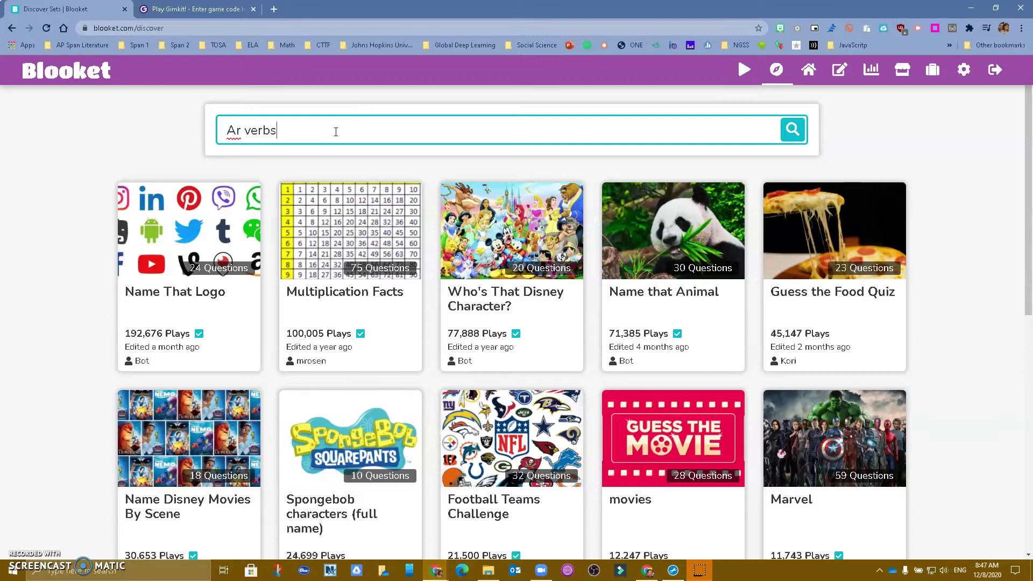
key("Return")
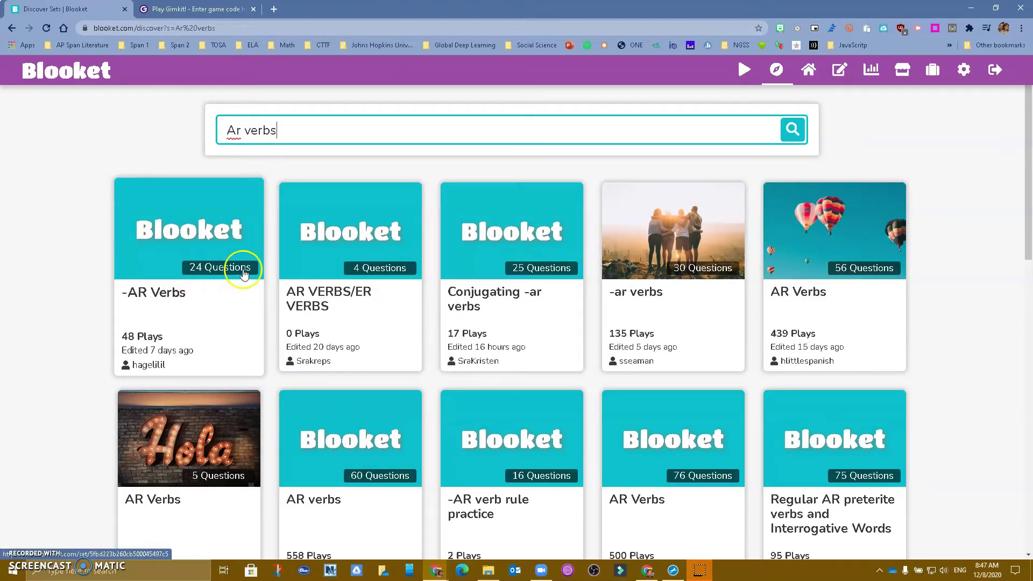
Step: Open the AR VERBS/ER VERBS question set, review its questions and choose to host it
left_click(348, 254)
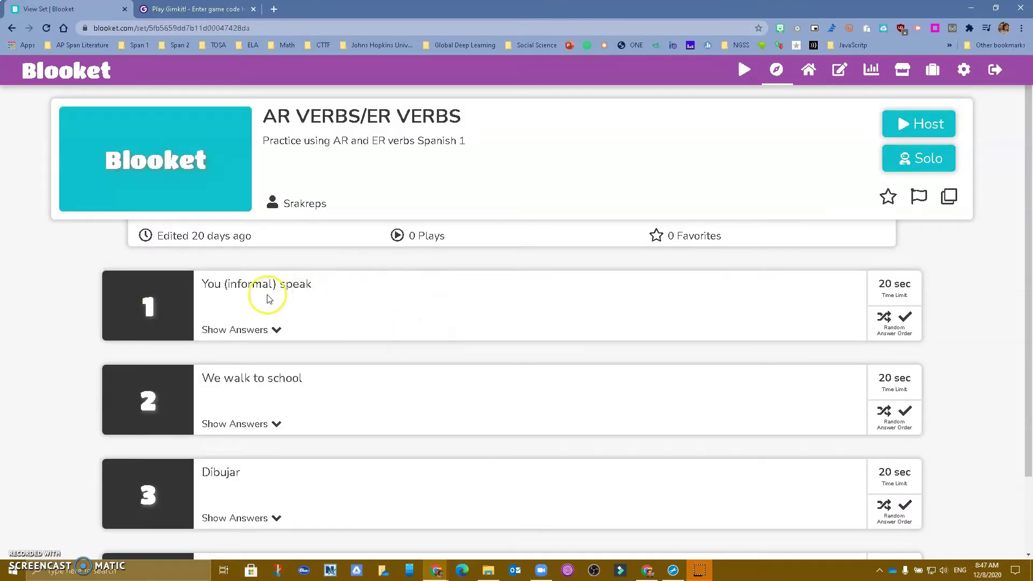
scroll(259, 307, "down", 2)
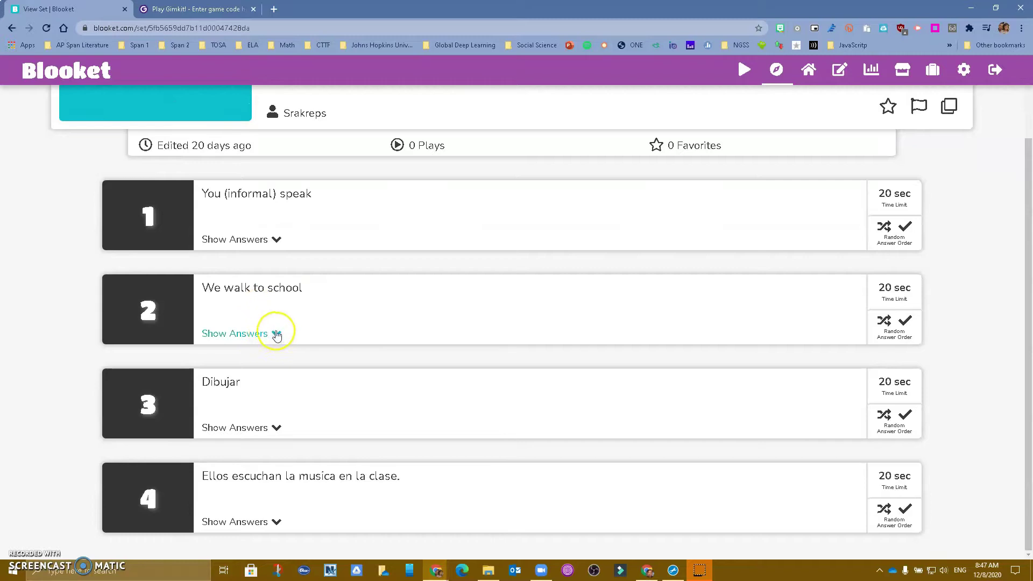
scroll(275, 323, "up", 2)
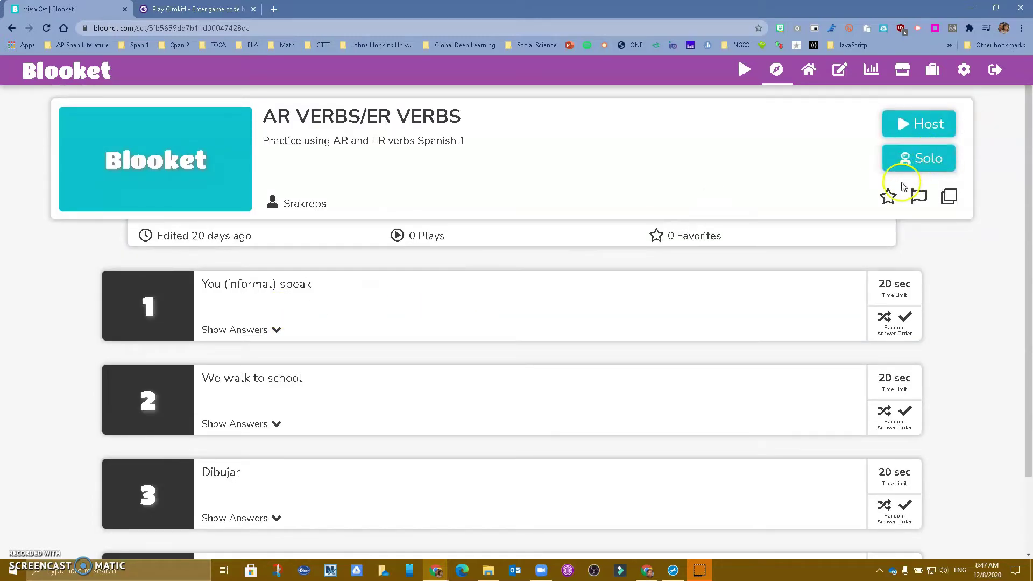
left_click(911, 124)
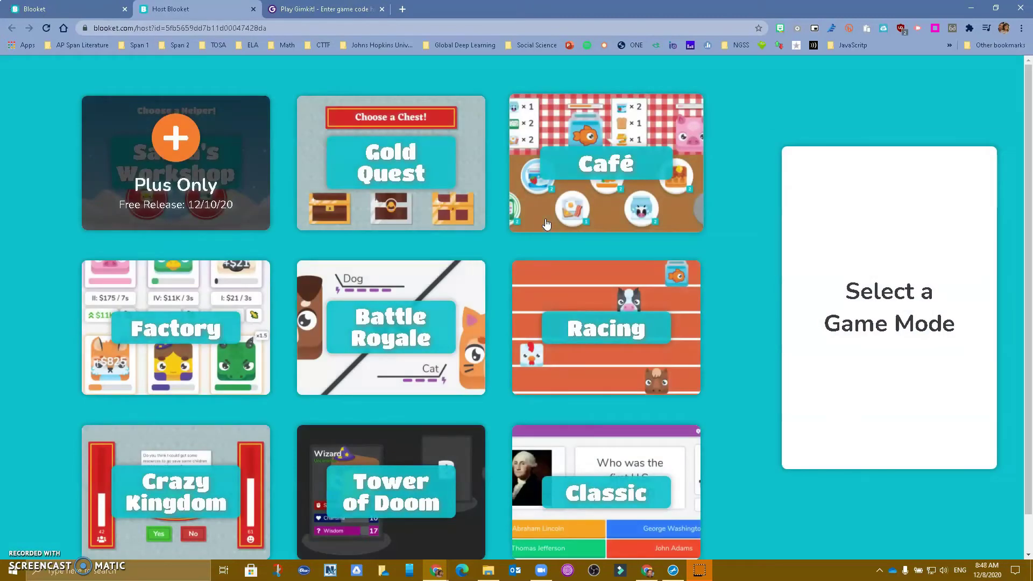
Step: Look over the game modes, select Factory and proceed to its hosting settings
left_click(530, 199)
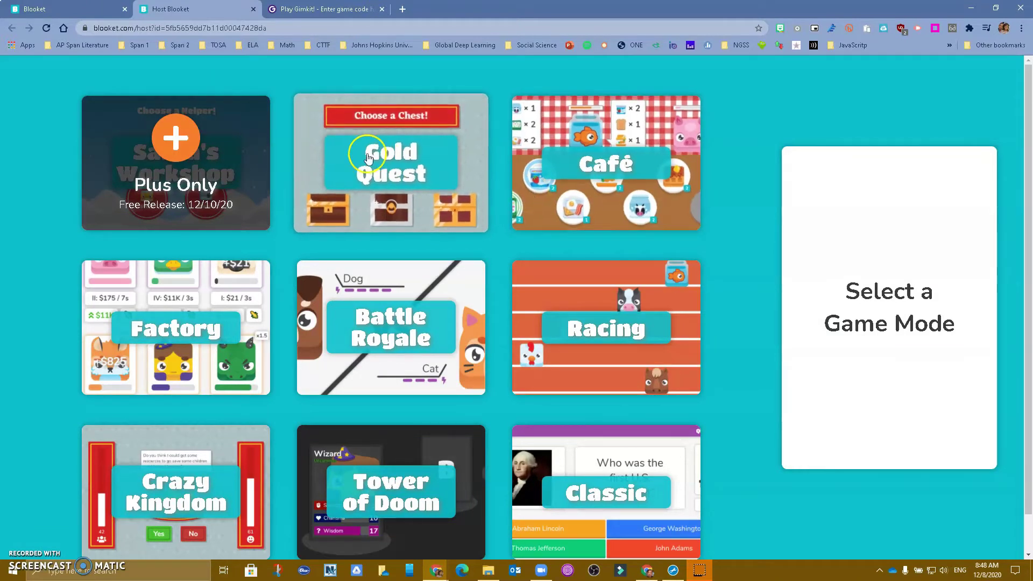
left_click(422, 185)
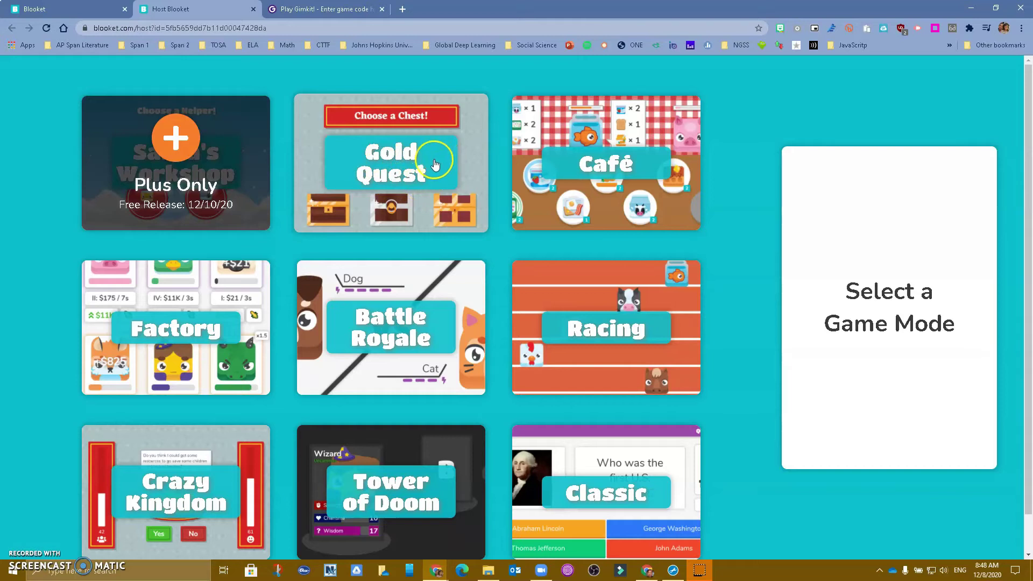
left_click(431, 170)
left_click(468, 147)
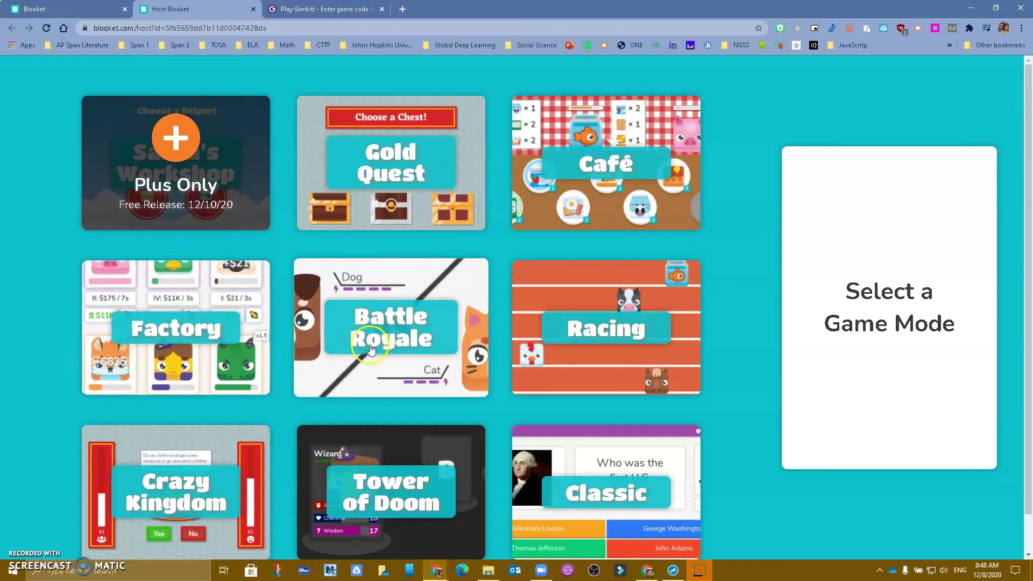
scroll(377, 340, "down", 1)
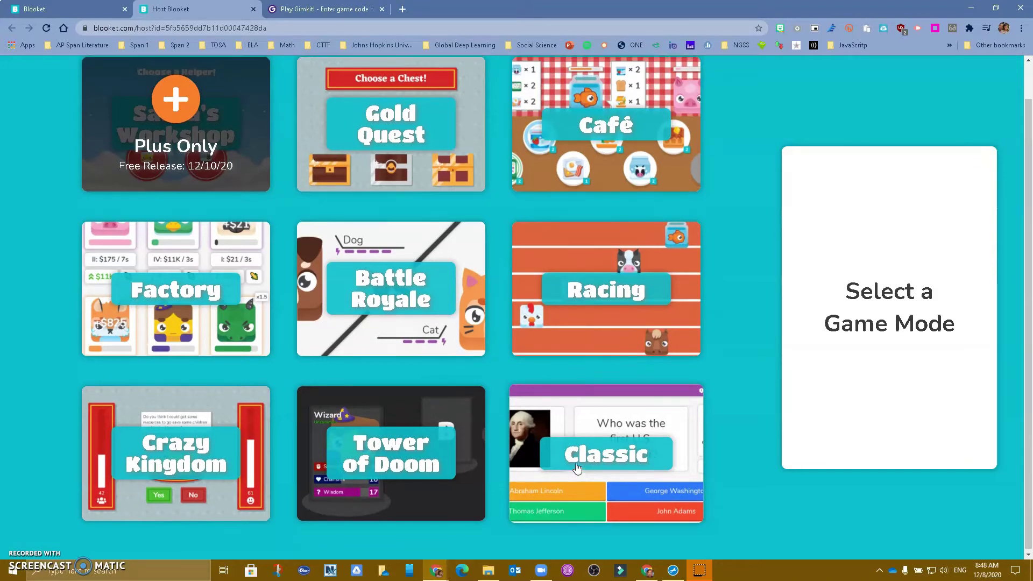
scroll(578, 469, "up", 1)
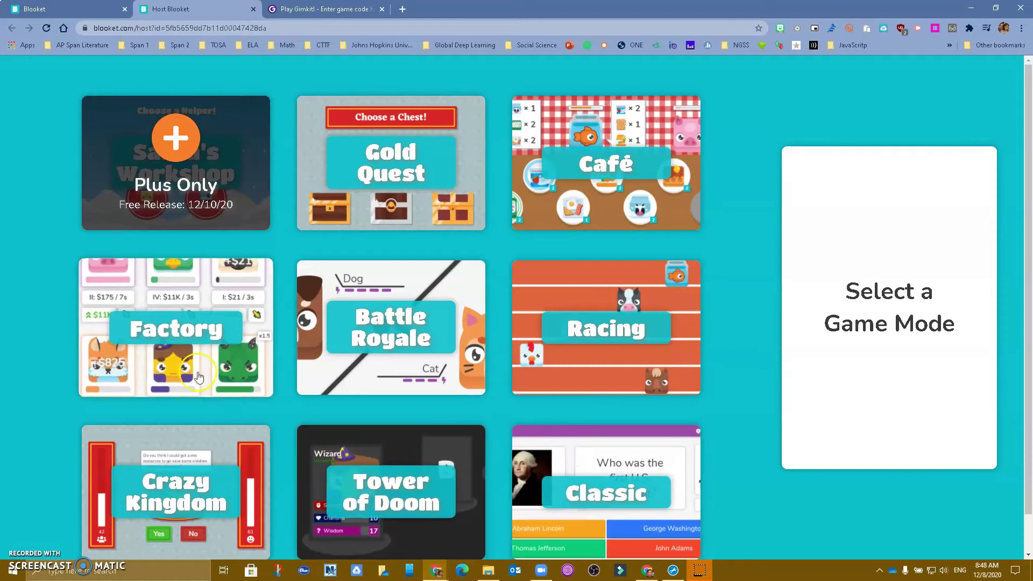
left_click(184, 341)
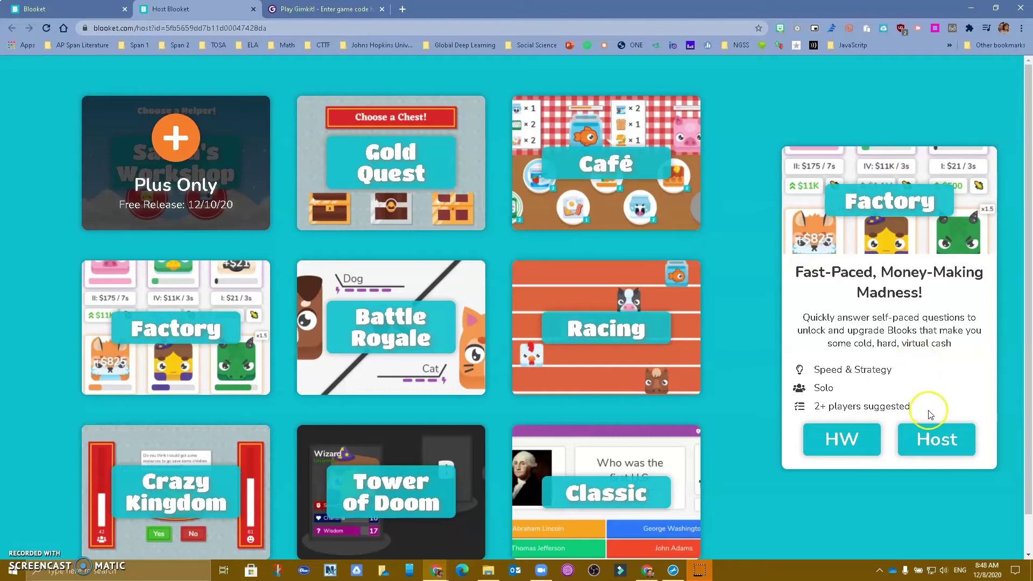
left_click(939, 442)
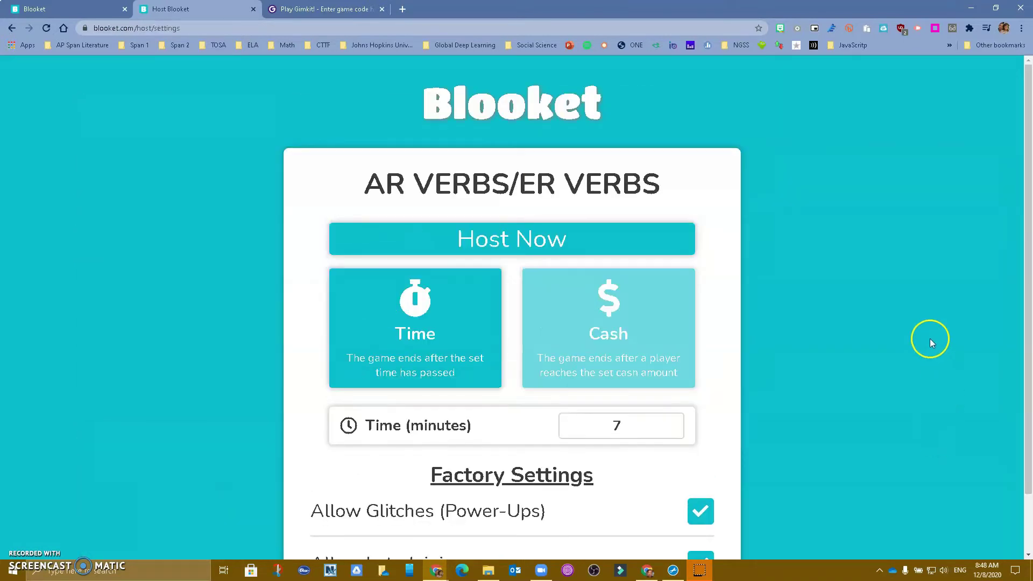
scroll(930, 338, "down", 2)
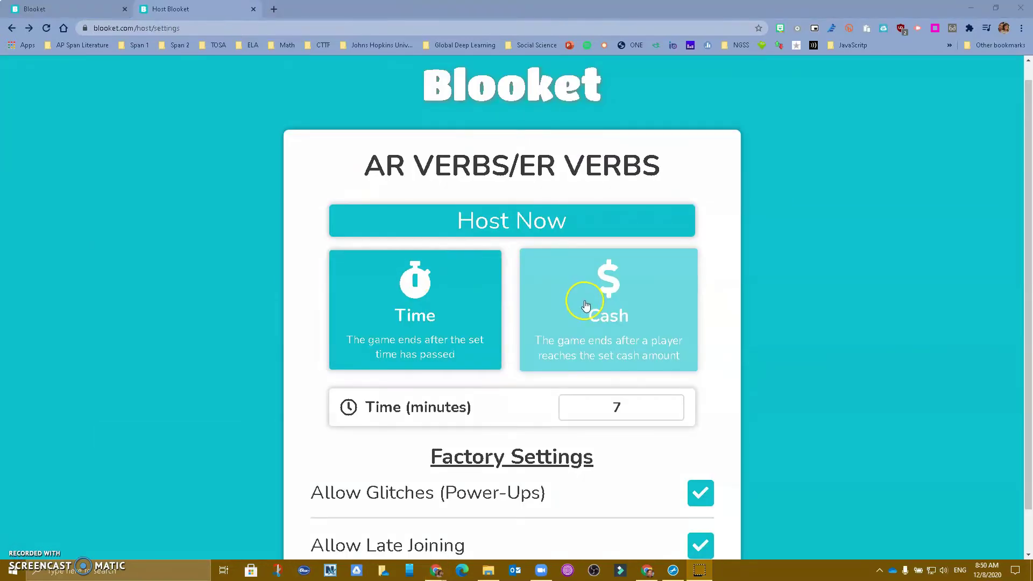
left_click(585, 306)
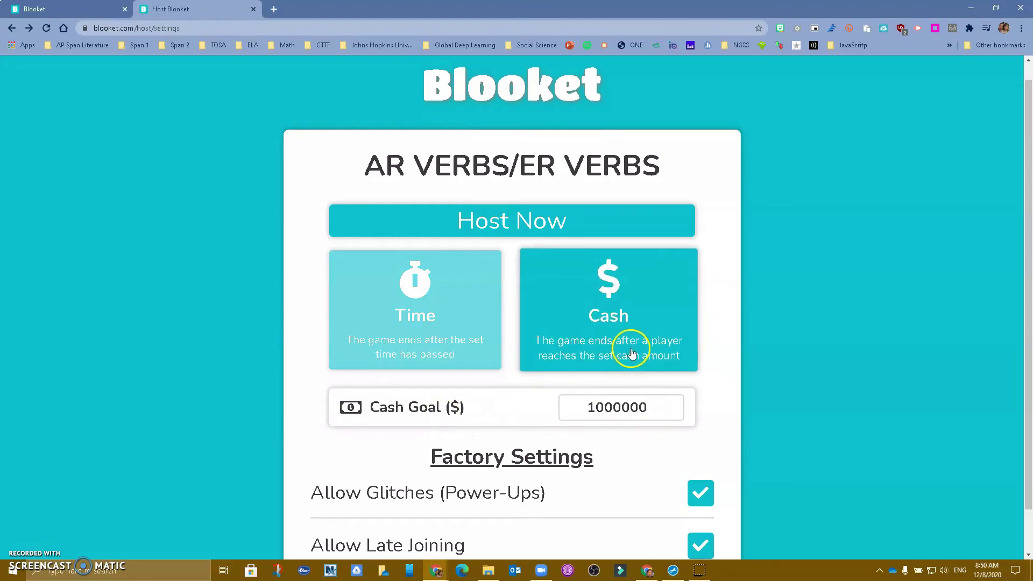
left_click(439, 305)
Step: Set the game's time limit to 3 minutes and host the game now
scroll(826, 265, "down", 1)
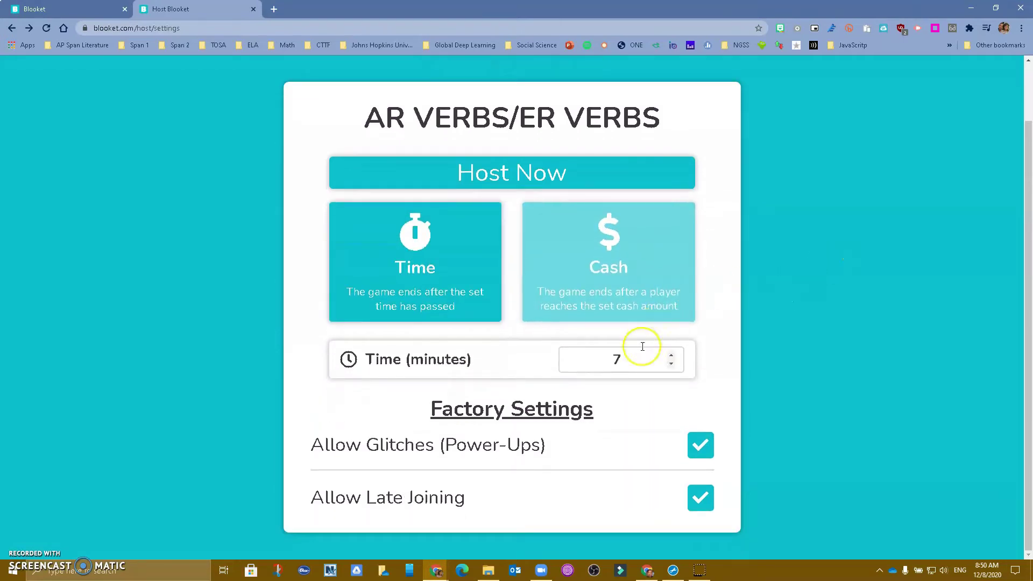
double_click(606, 355)
type("3")
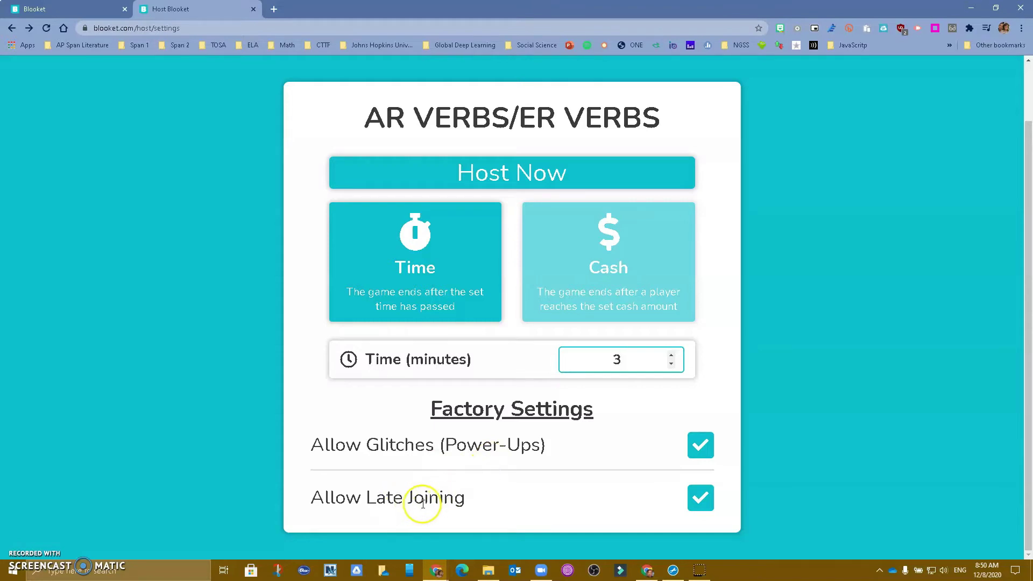
left_click(509, 173)
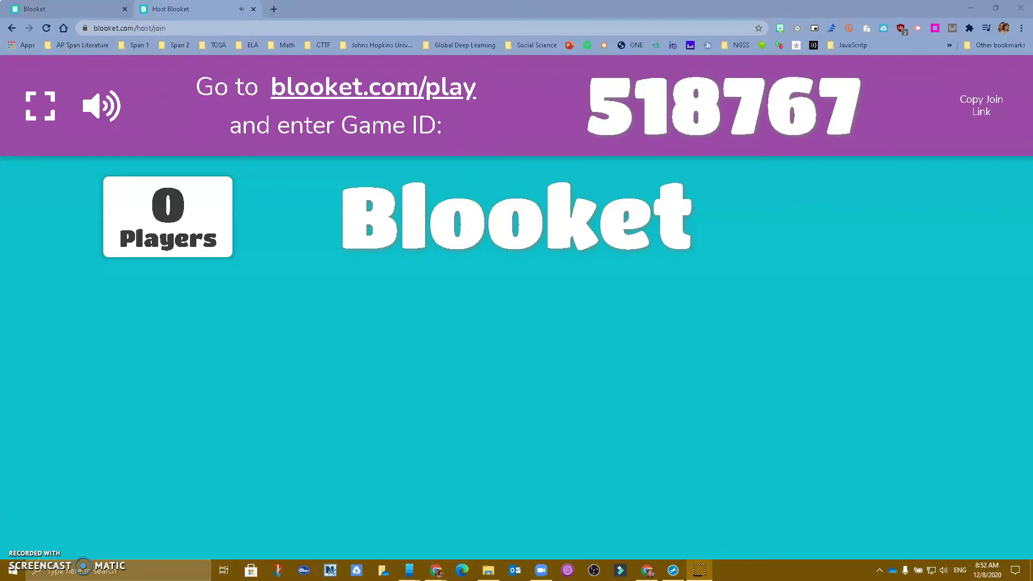
Step: Bring up the mirrored phone window and submit Game ID 518767 on its Blooket join page
left_click_drag(397, 58, 356, 20)
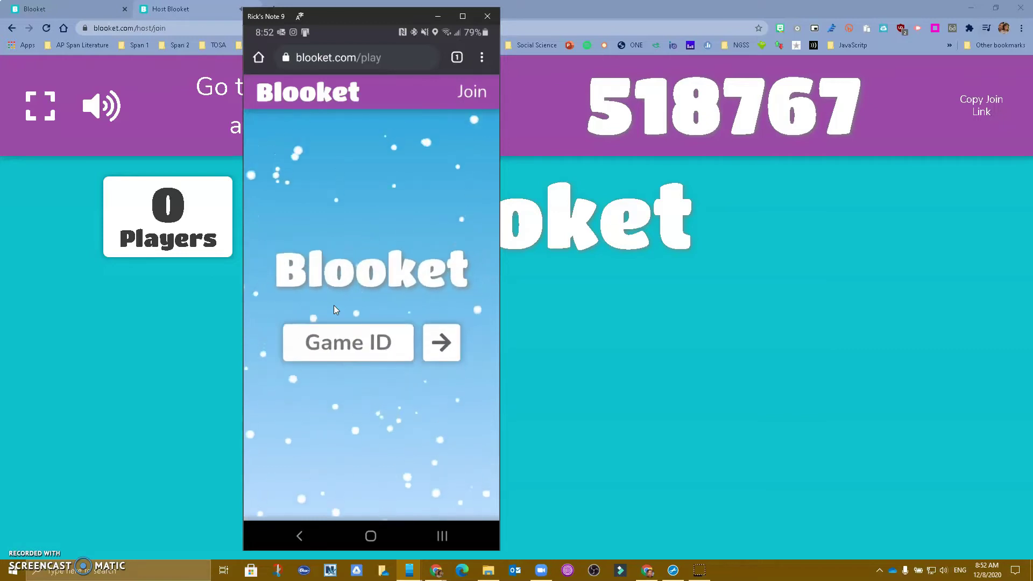
left_click(329, 342)
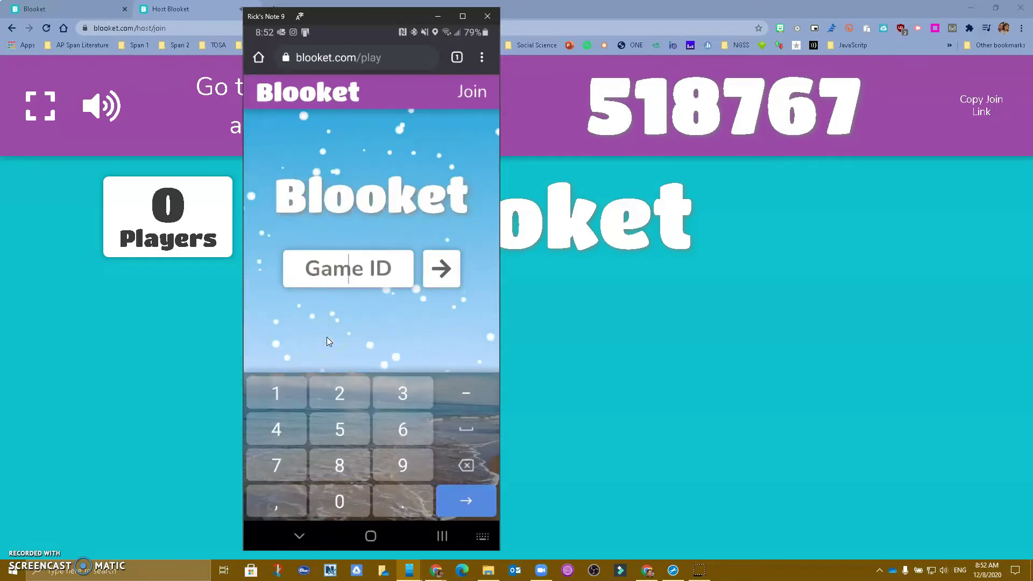
type("5")
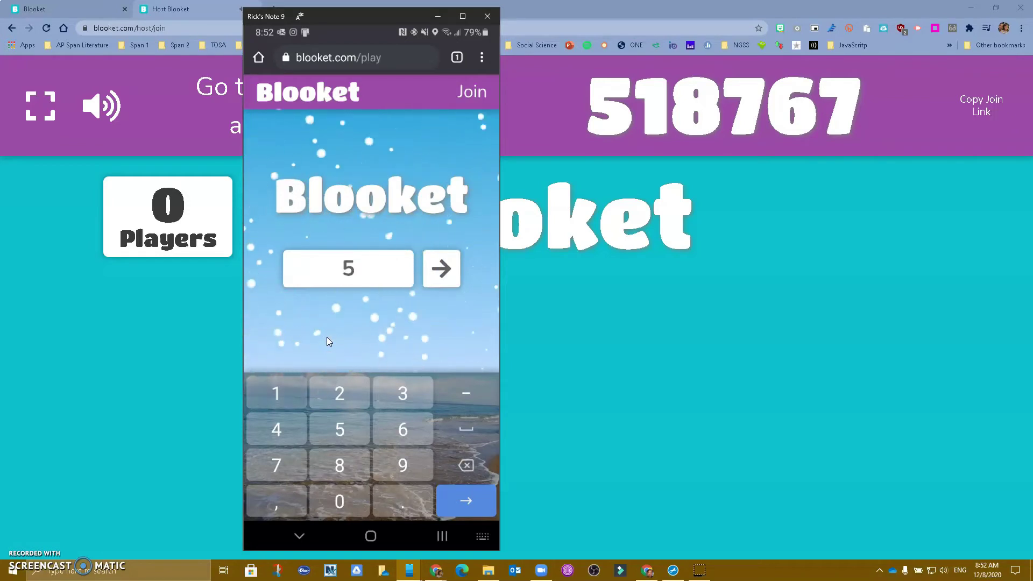
type("18767")
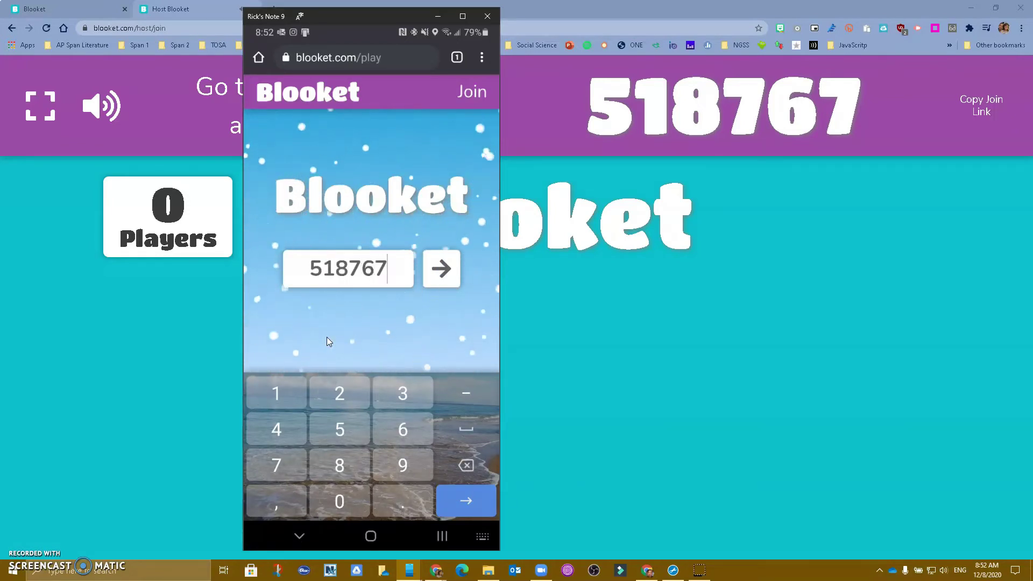
key("Return")
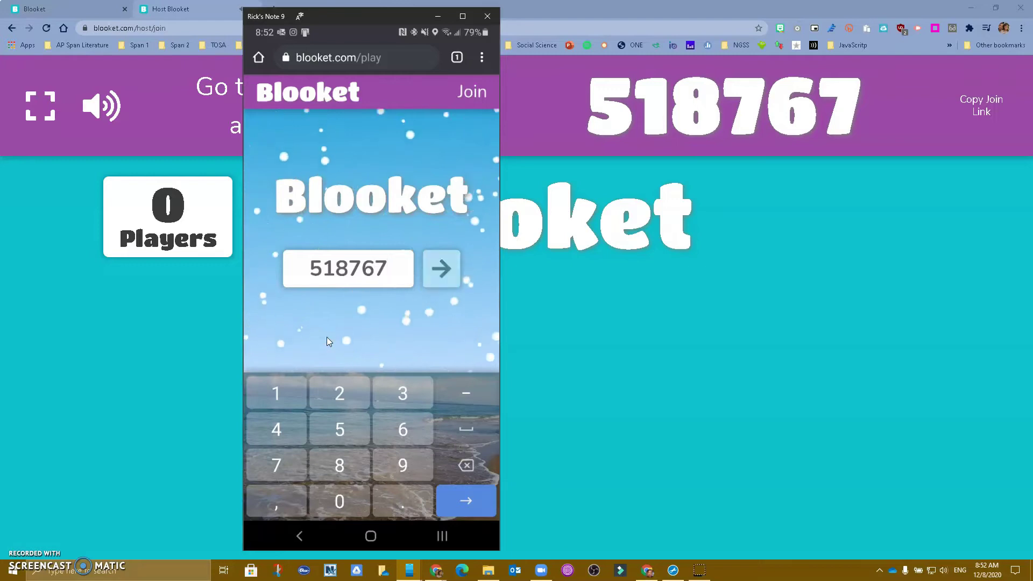
left_click(345, 147)
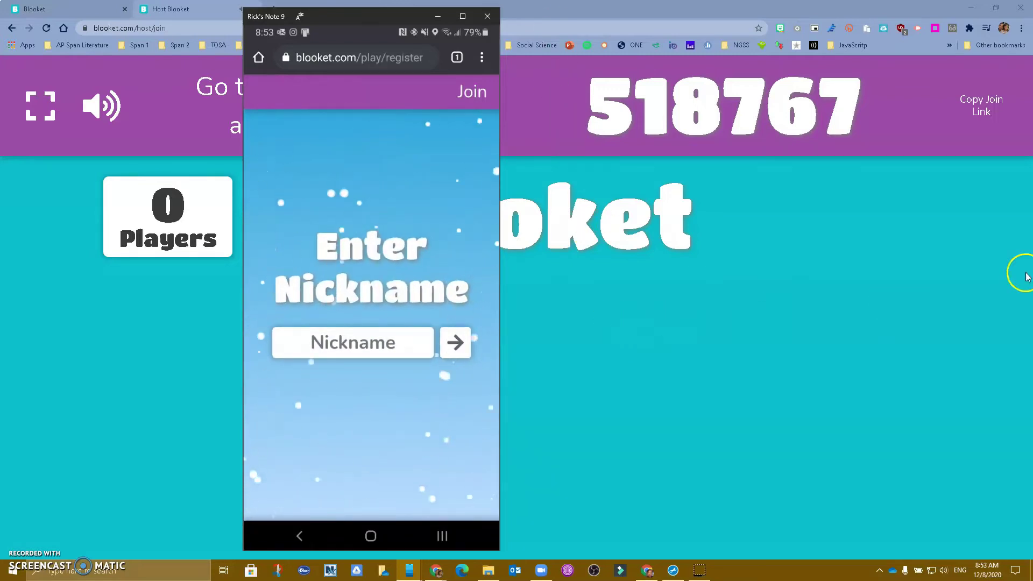
Step: Enter the player's nickname on the phone and join the game lobby
left_click(353, 342)
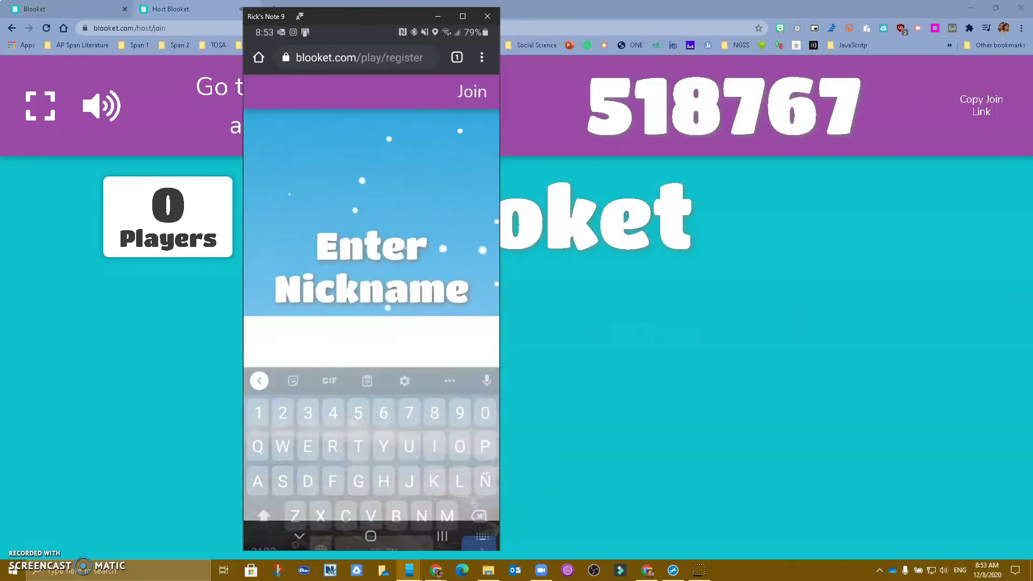
type("Rick")
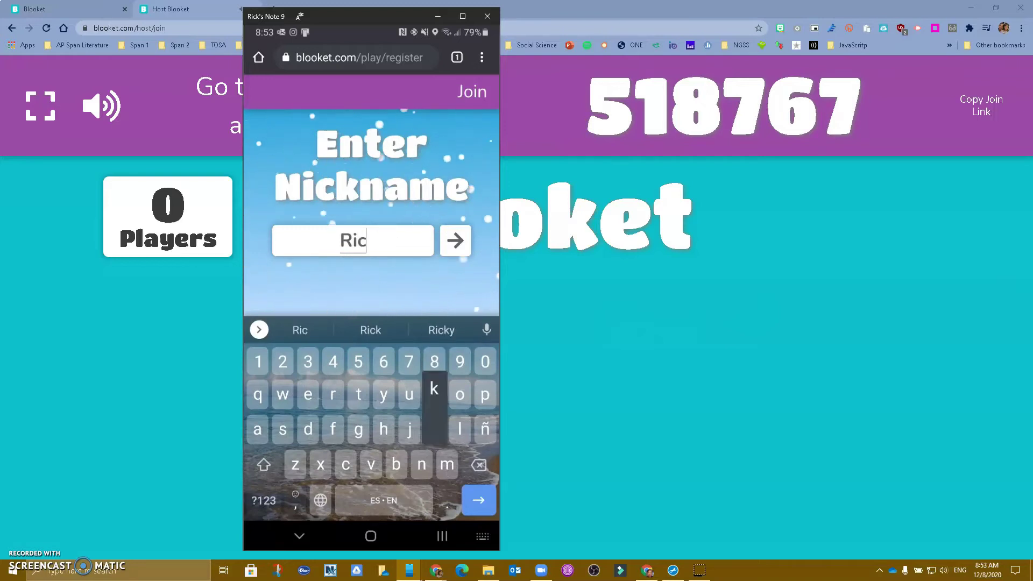
key("Return")
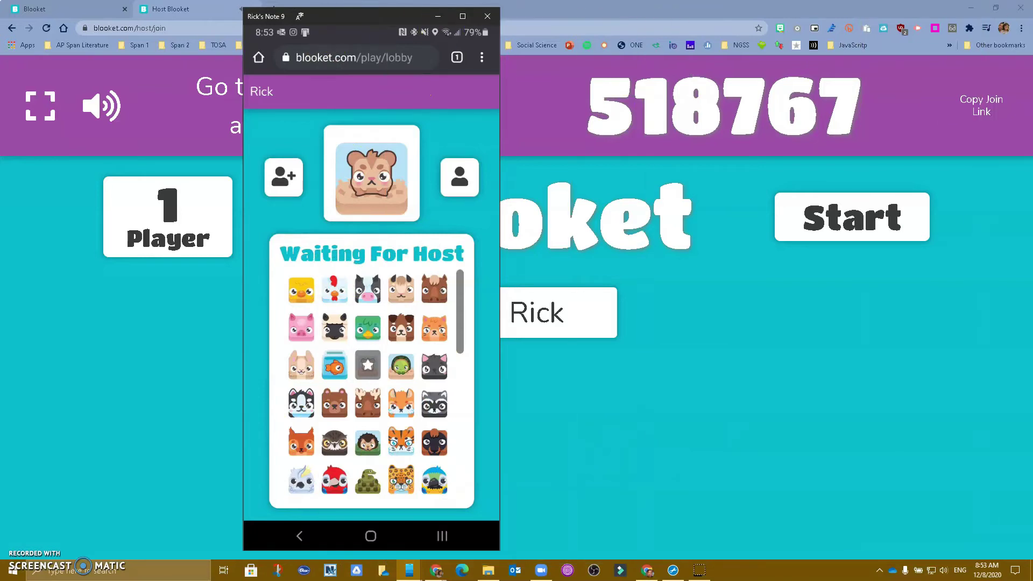
Step: Start the game from the host page and accept the quick tutorial on the phone
left_click(438, 16)
left_click(837, 218)
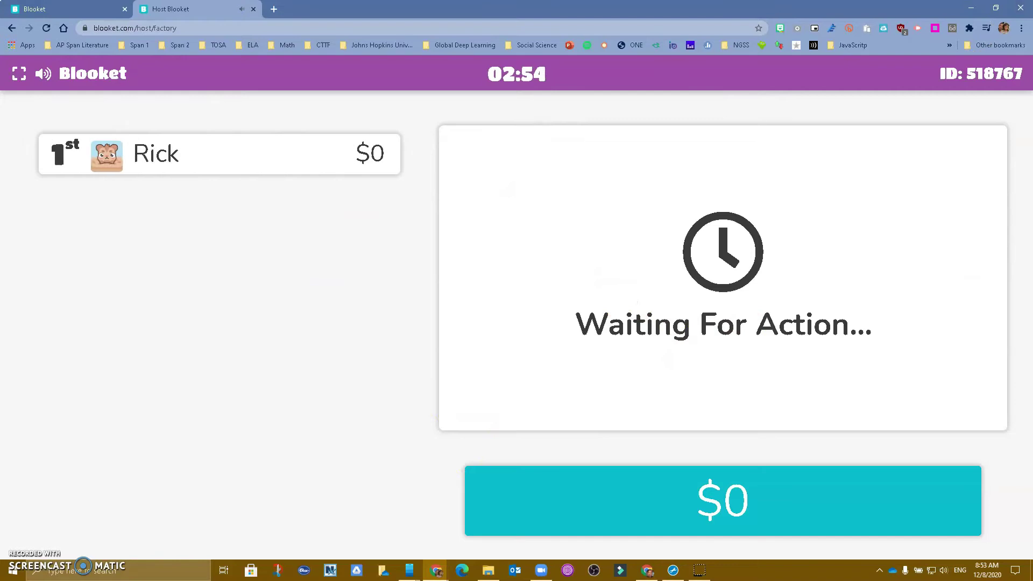
left_click_drag(567, 29, 571, 20)
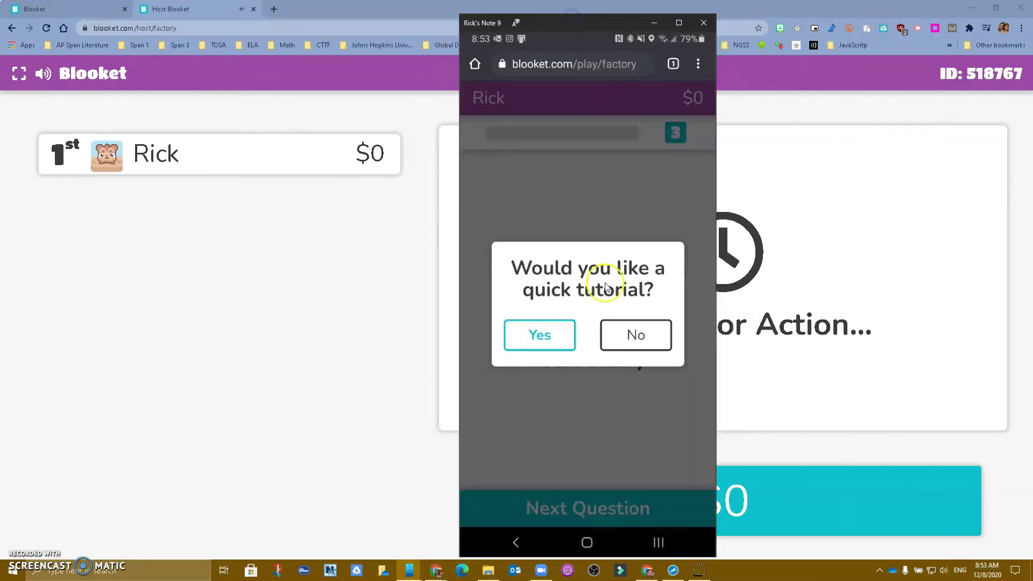
left_click(539, 335)
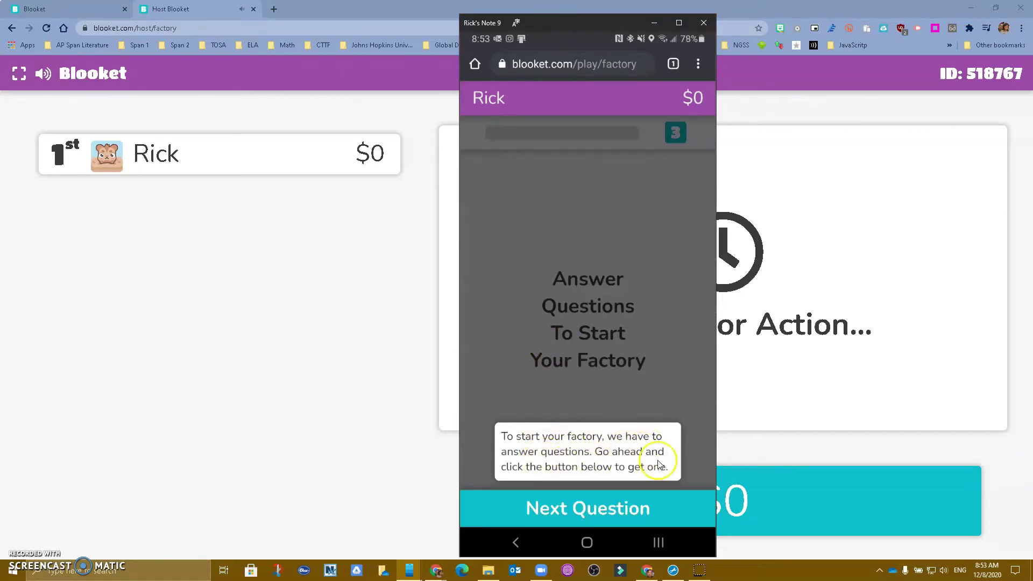
Step: Answer the tutorial's first question, "Dibujar", with "To draw" and continue through the tutorial messages
left_click(602, 510)
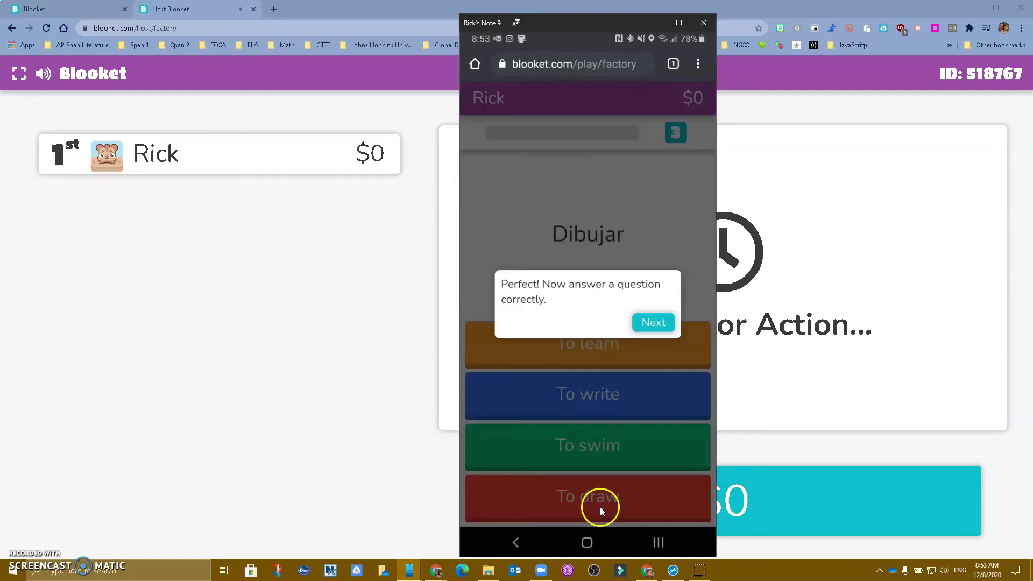
left_click(654, 322)
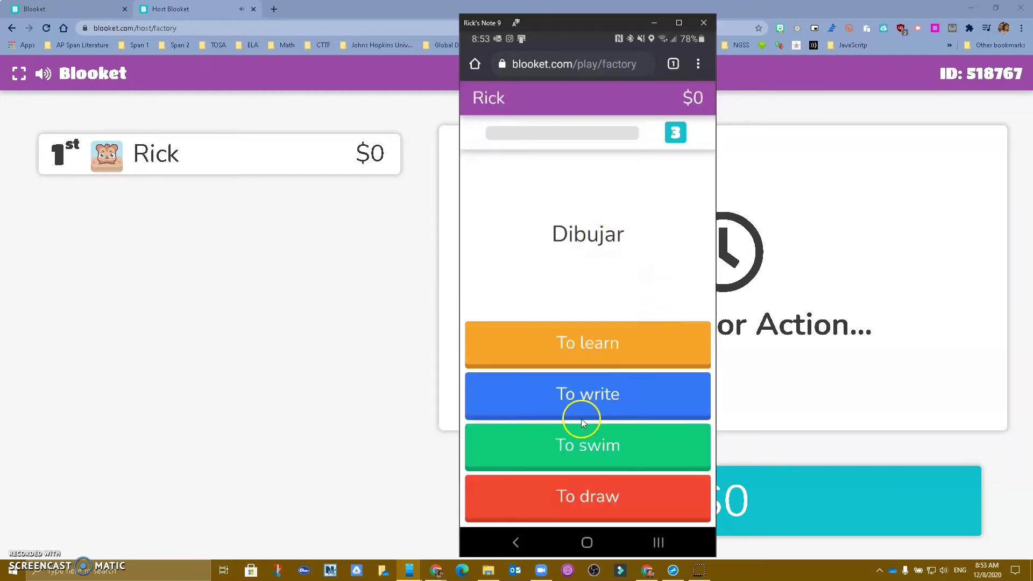
left_click(586, 500)
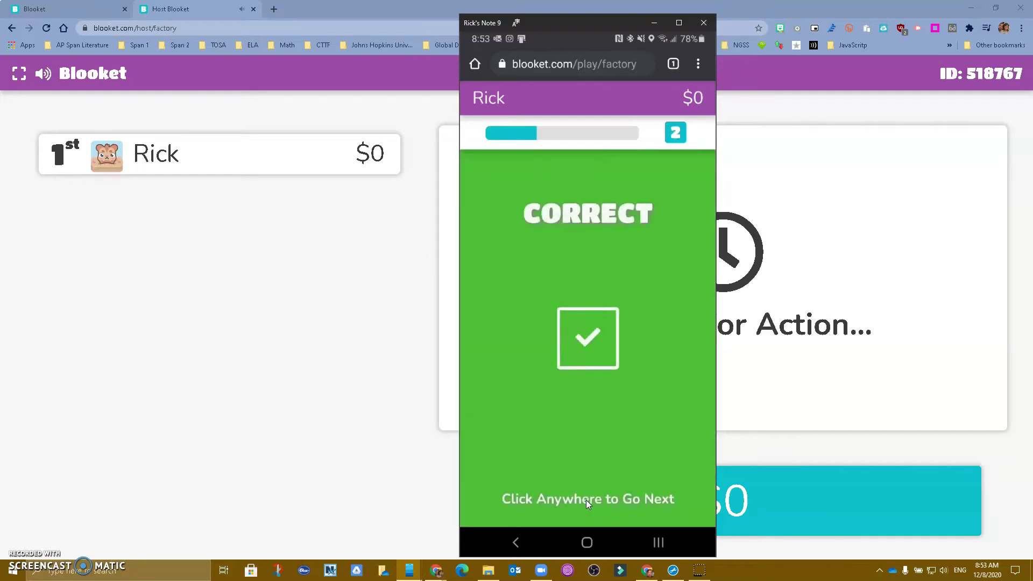
left_click(698, 383)
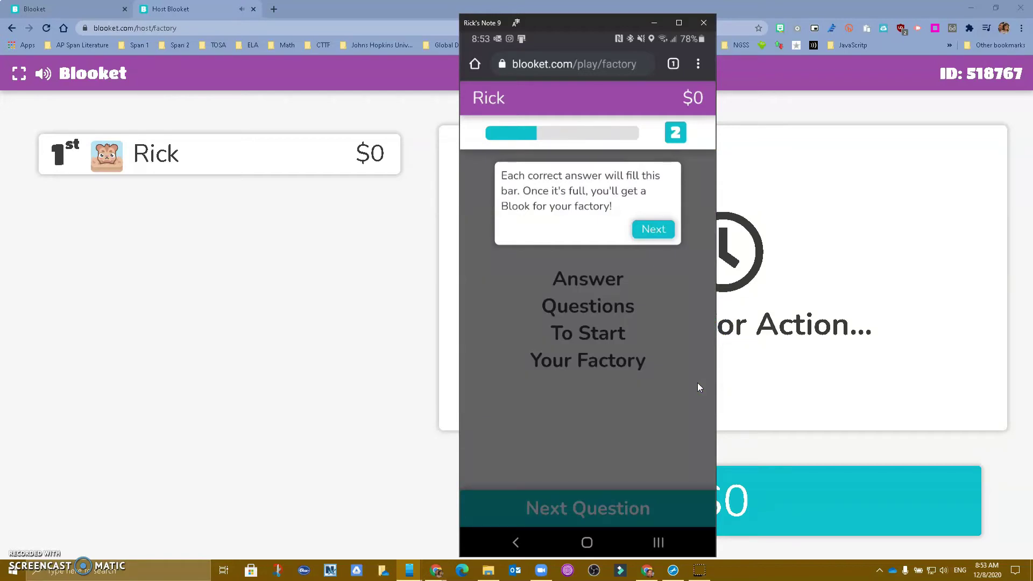
left_click(698, 383)
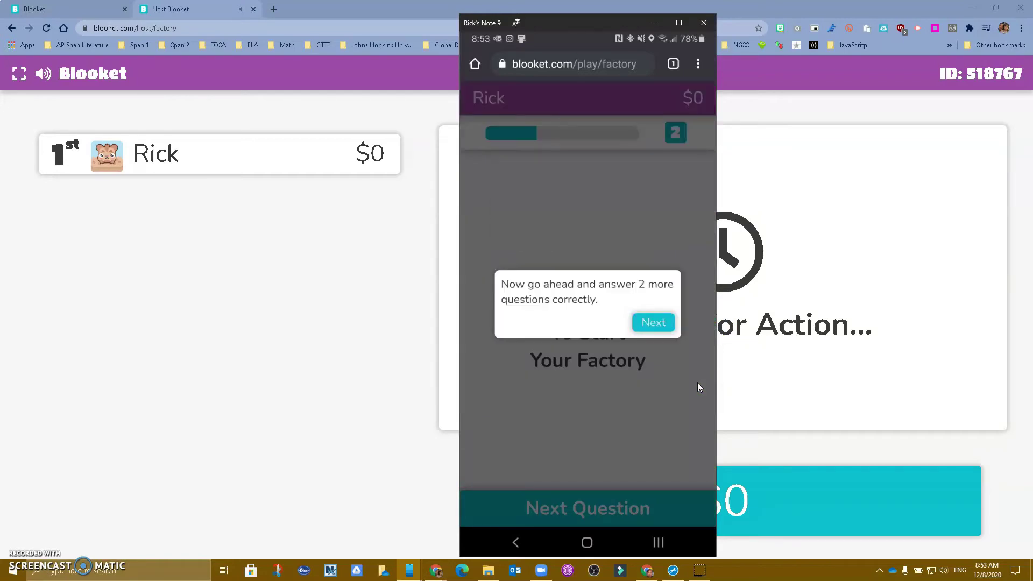
left_click(698, 383)
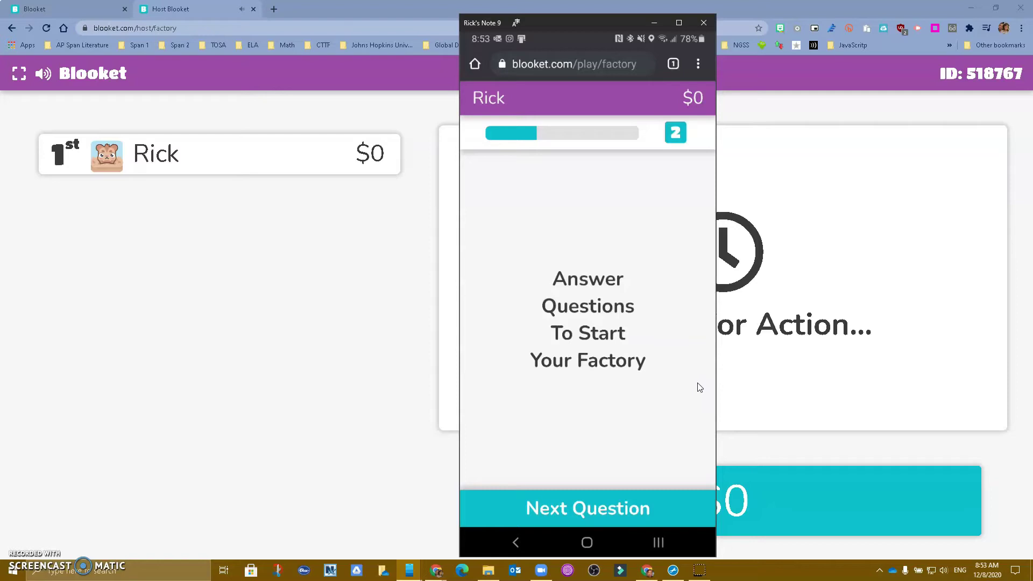
Step: Answer "Ellos escuchan la musica en la clase." with "They listen to music in class" and "We walk to school" with "Caminamos a la escuela"
left_click(700, 388)
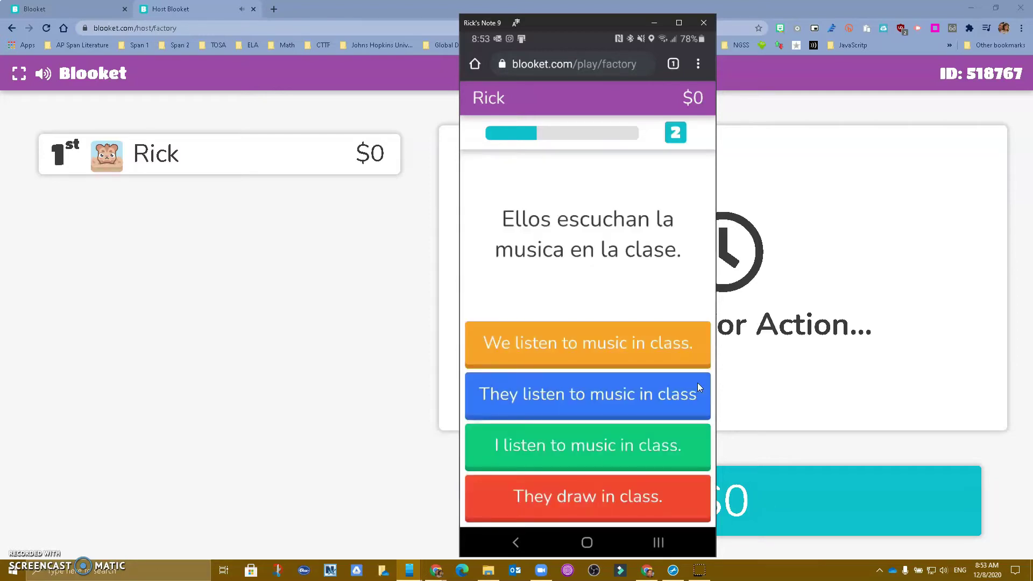
left_click(698, 384)
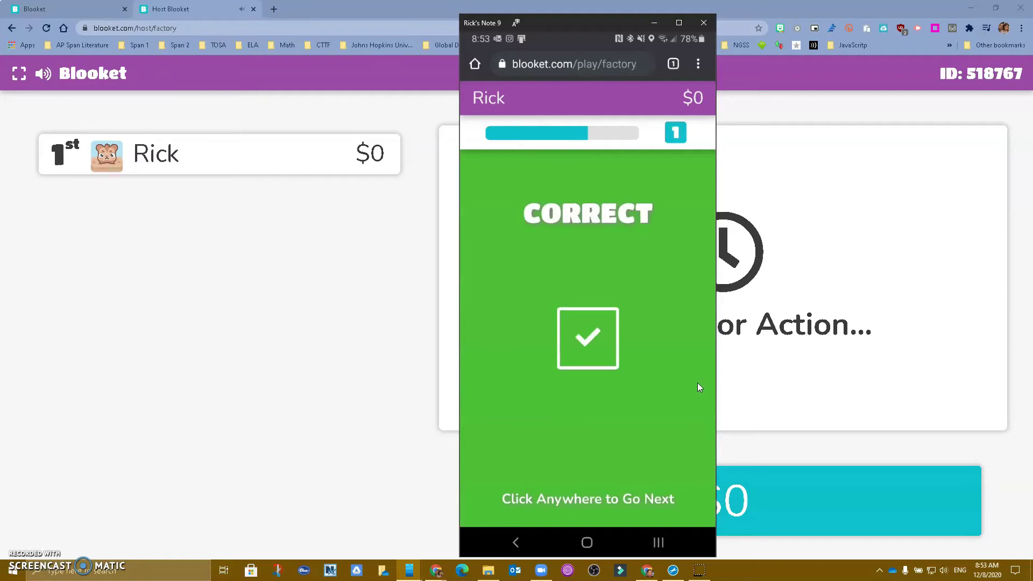
left_click(698, 383)
left_click(699, 387)
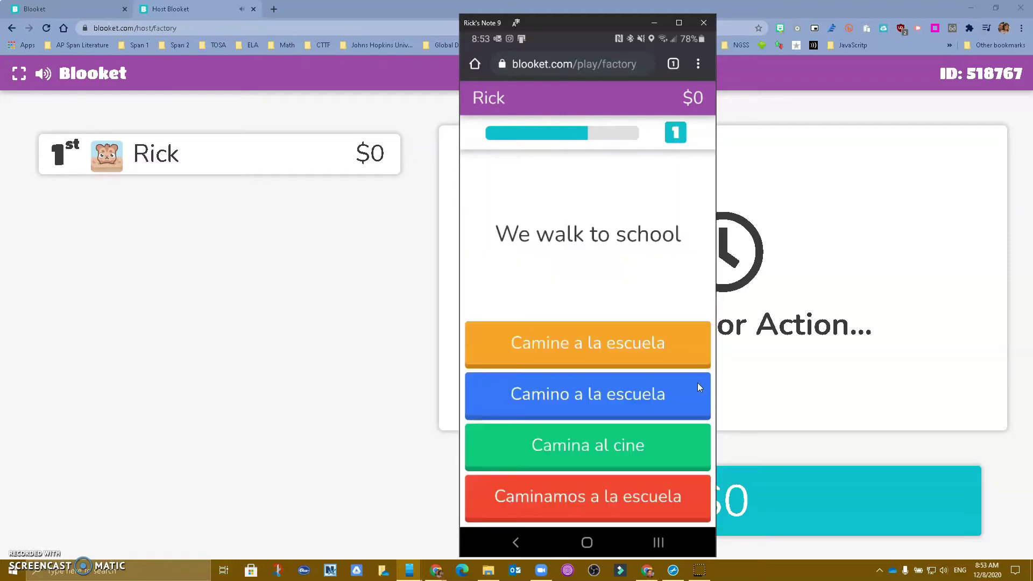
left_click(697, 383)
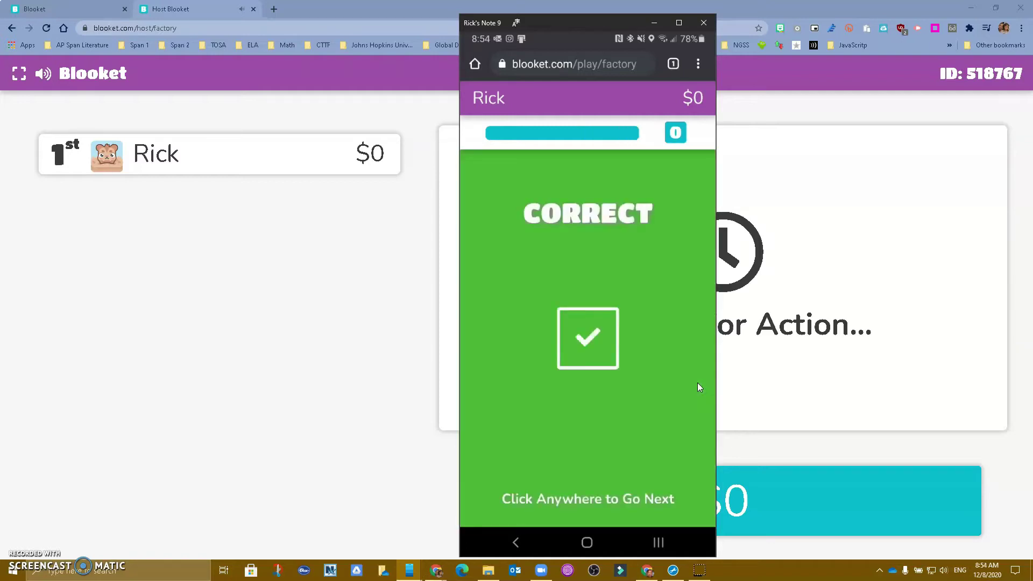
left_click(697, 383)
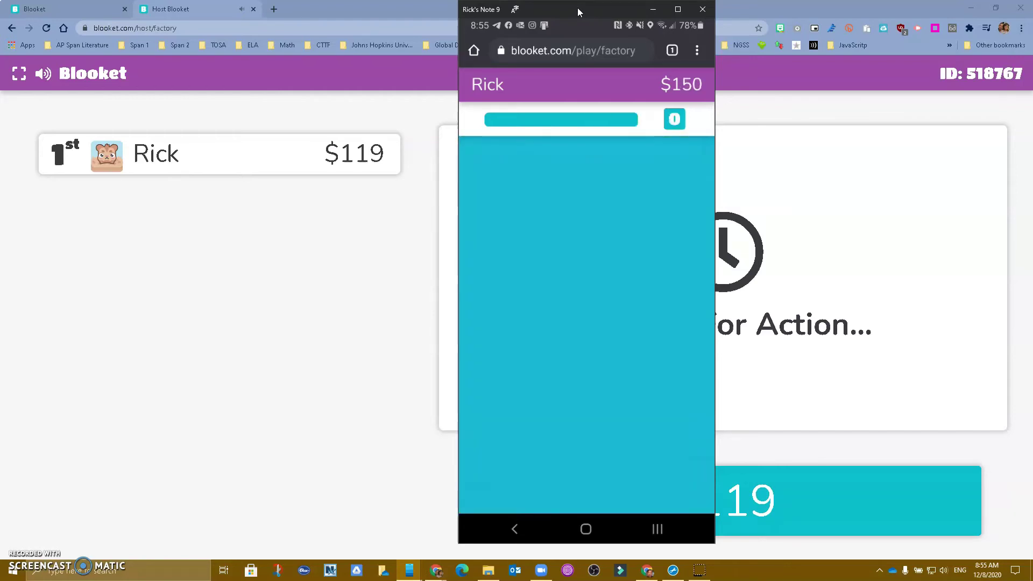
Step: Move the phone window aside, view the finished game's report and return to the AR VERBS/ER VERBS set
left_click_drag(603, 9, 1032, 49)
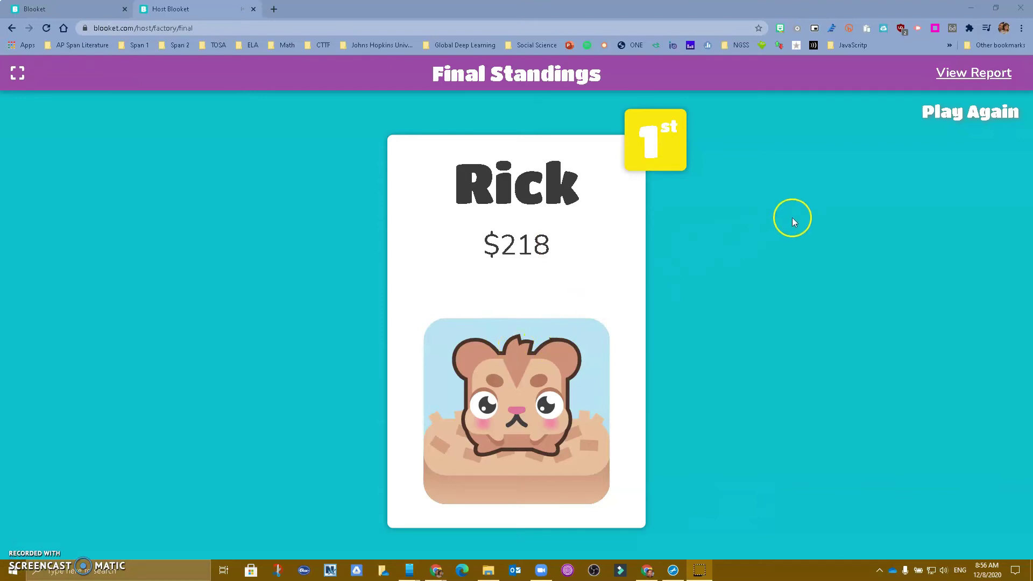
left_click(968, 71)
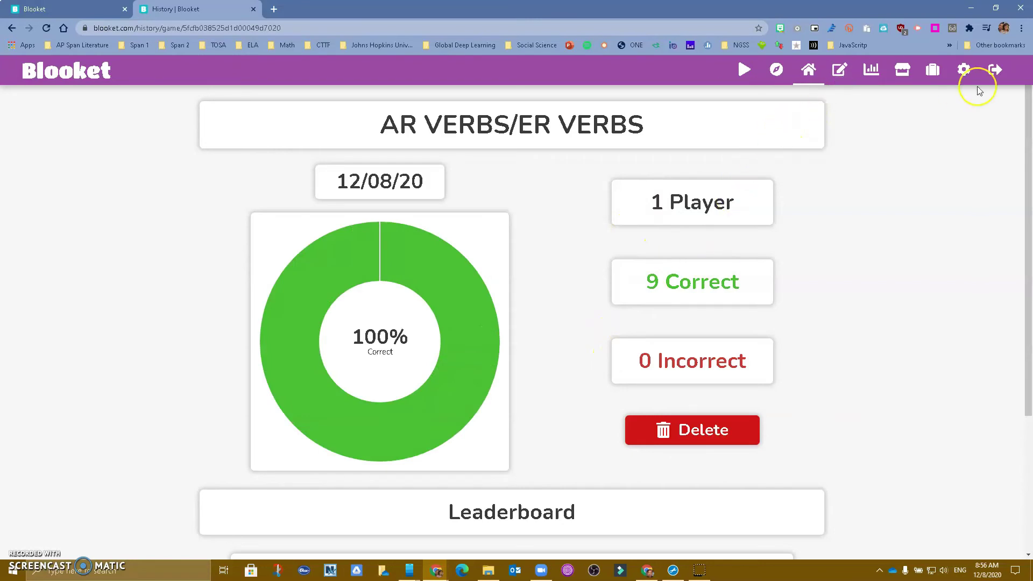
left_click(729, 73)
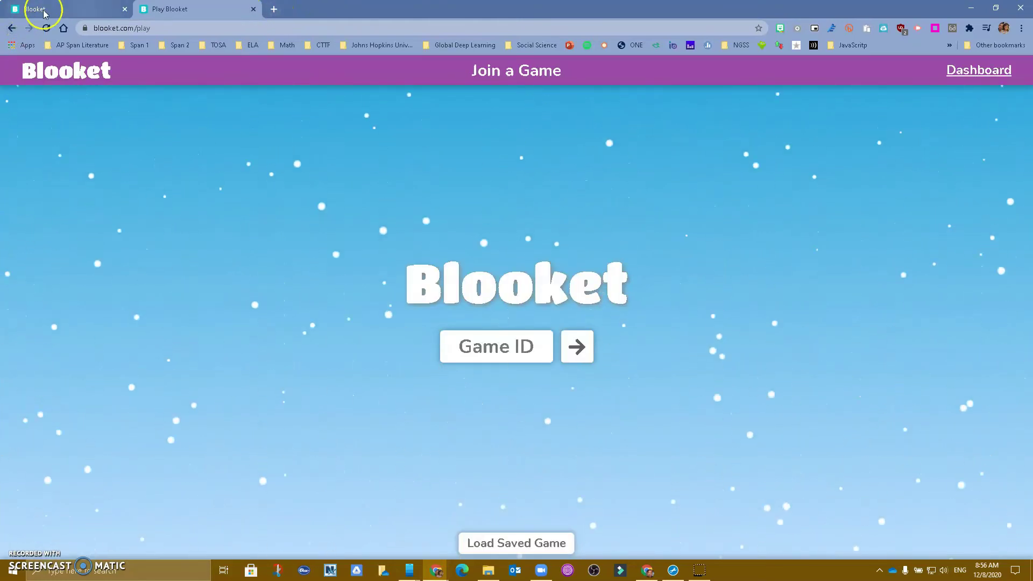
left_click(253, 10)
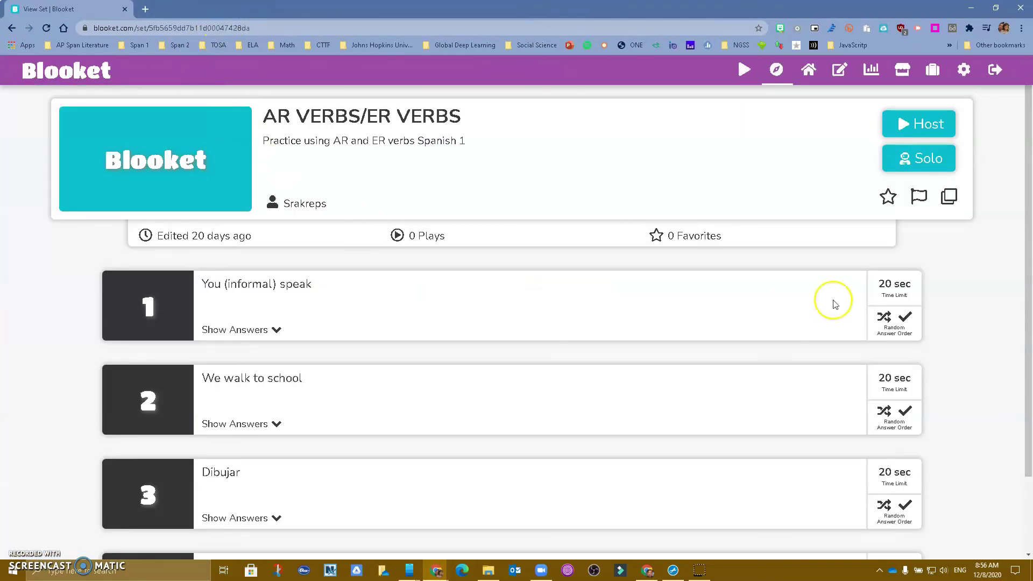
Step: Choose to host the AR VERBS/ER VERBS set again, this time in the Café game mode
left_click(922, 127)
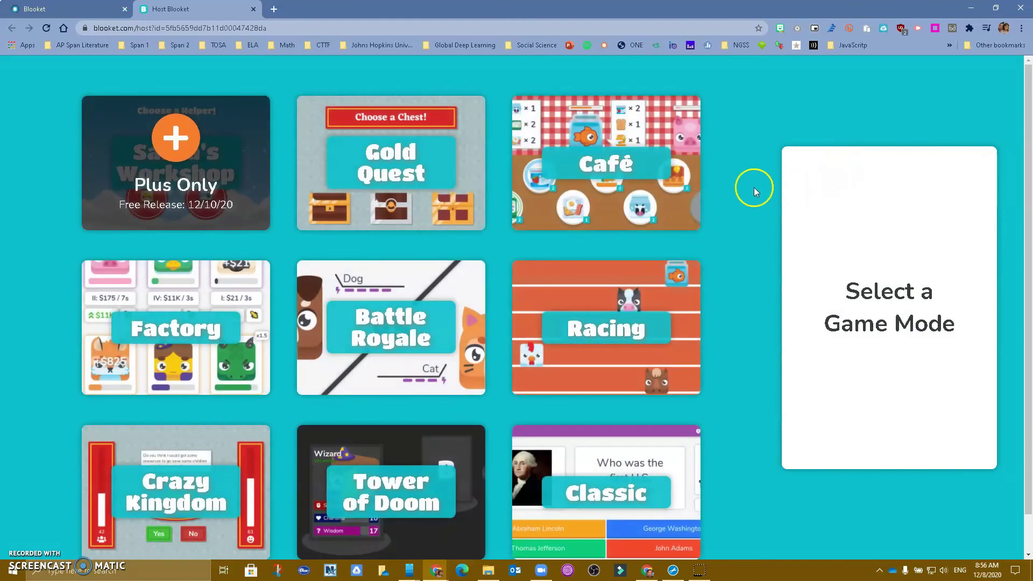
left_click(619, 170)
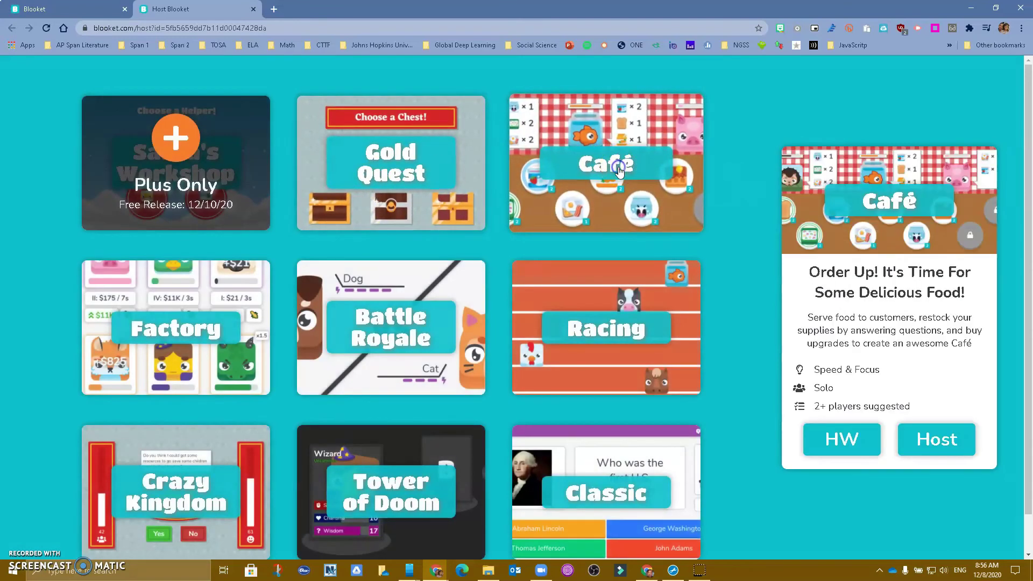
left_click(931, 443)
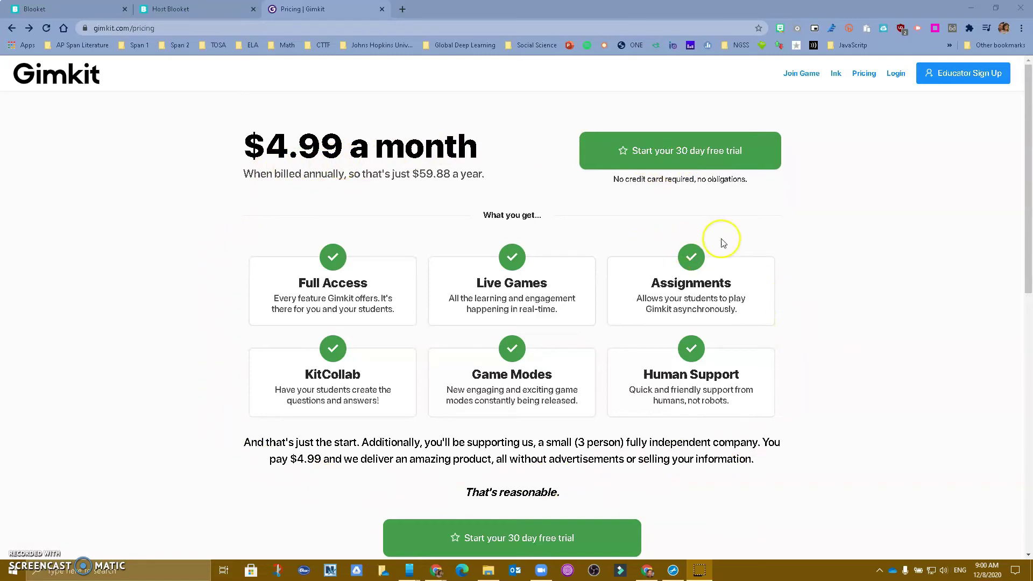
Step: Try to log in to Gimkit with the school Google account
left_click(897, 75)
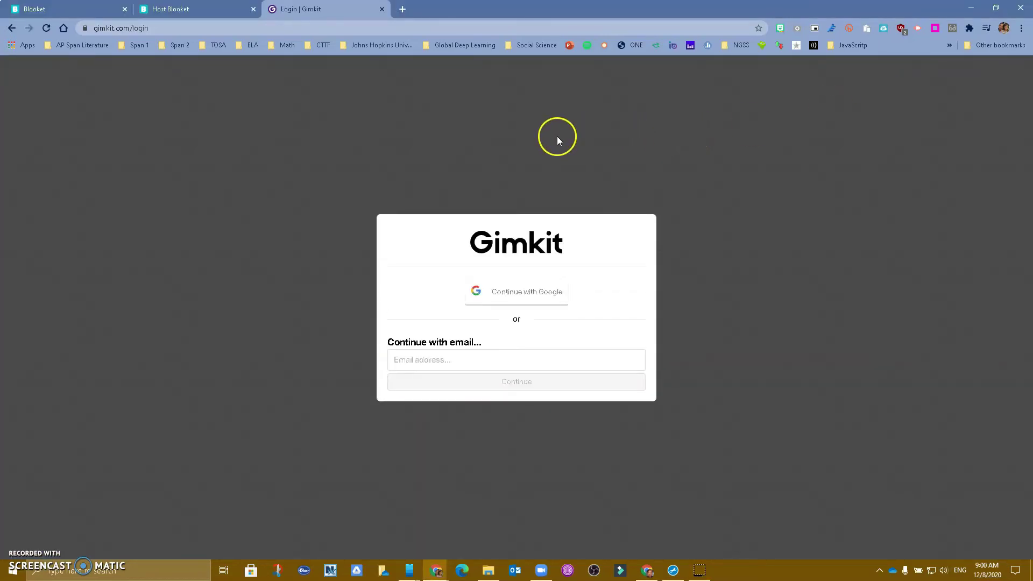
left_click(536, 297)
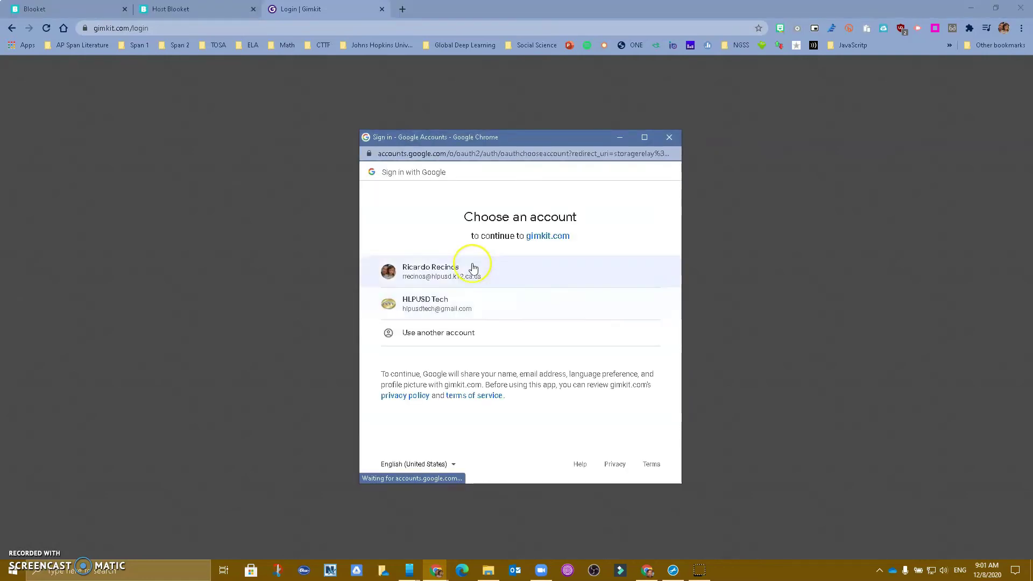
left_click(473, 268)
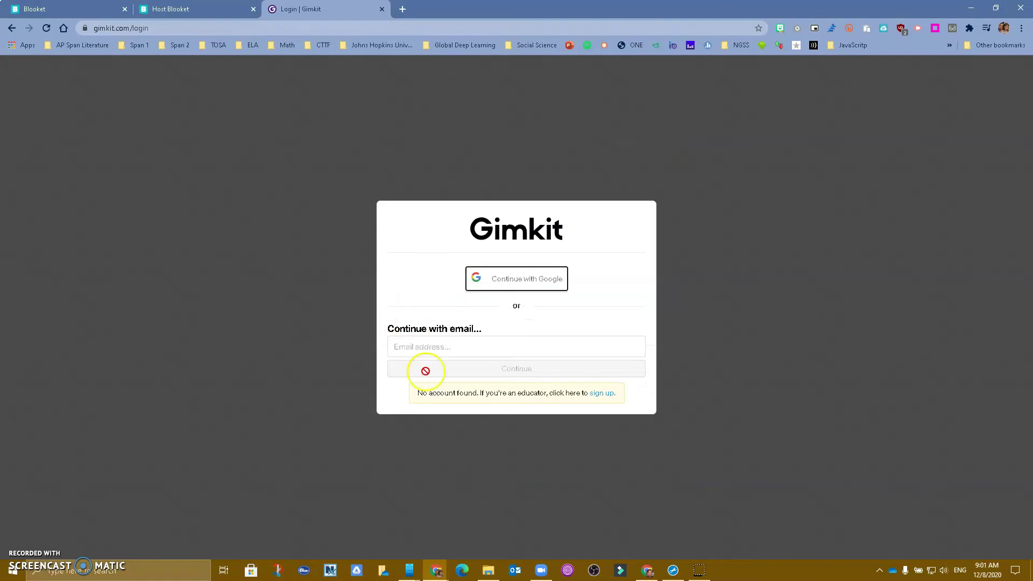
Step: Start an educator sign-up on Gimkit using the school Google account
left_click(602, 394)
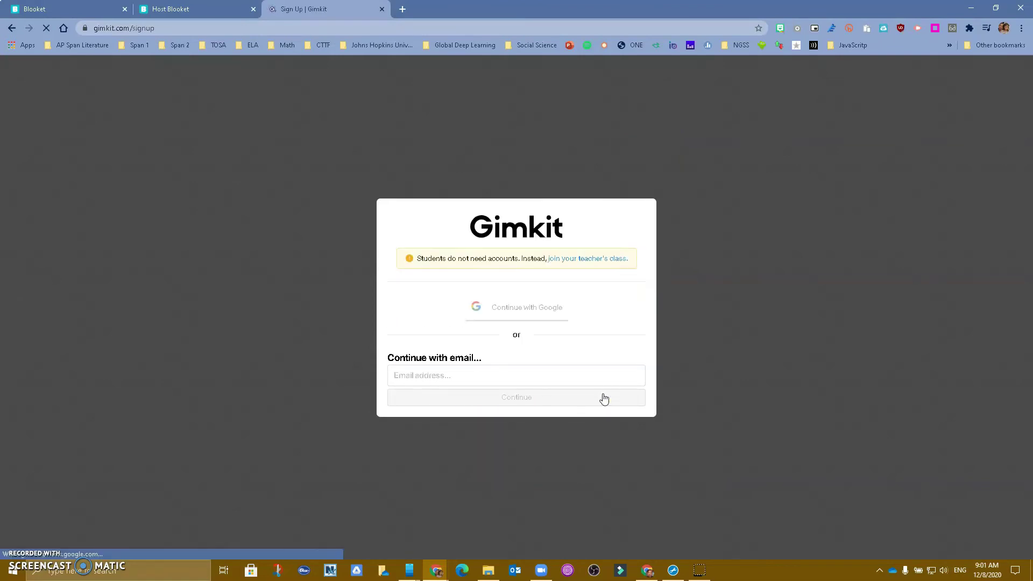
left_click(542, 307)
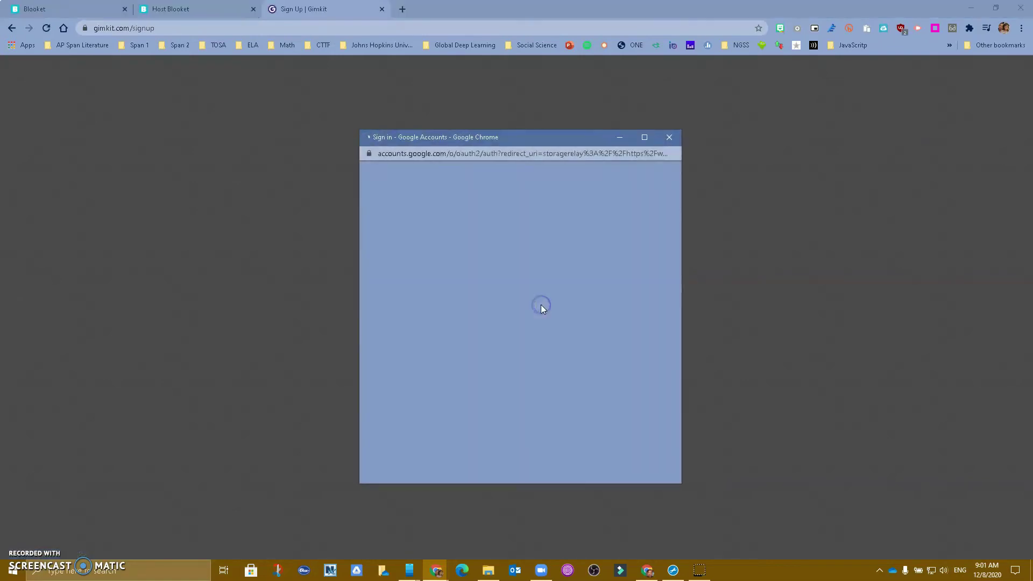
left_click(468, 276)
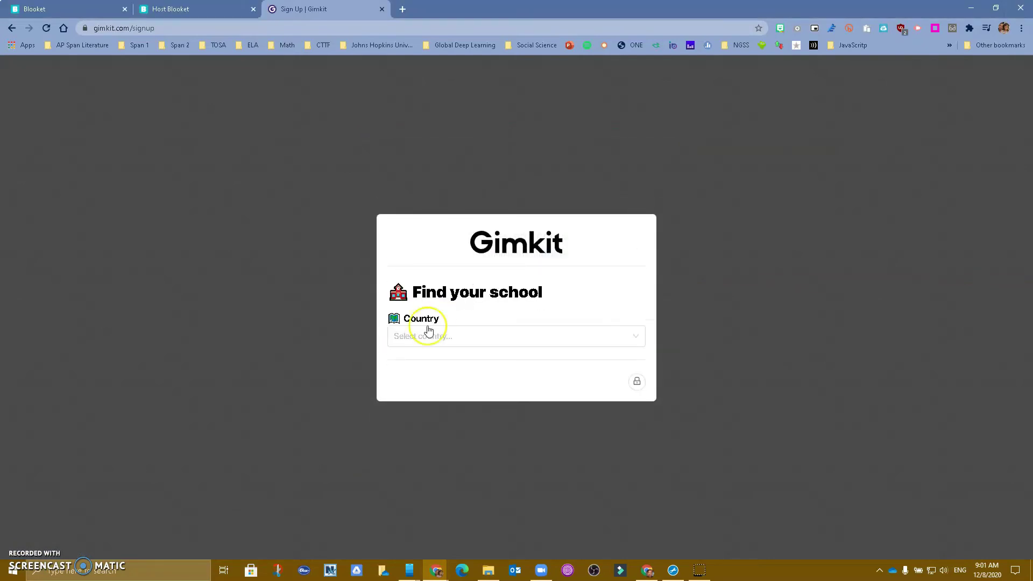
Step: Choose the country and pick Mesa Robles in Hacienda Heights, California, as the school for the new account
left_click(428, 335)
left_click(428, 357)
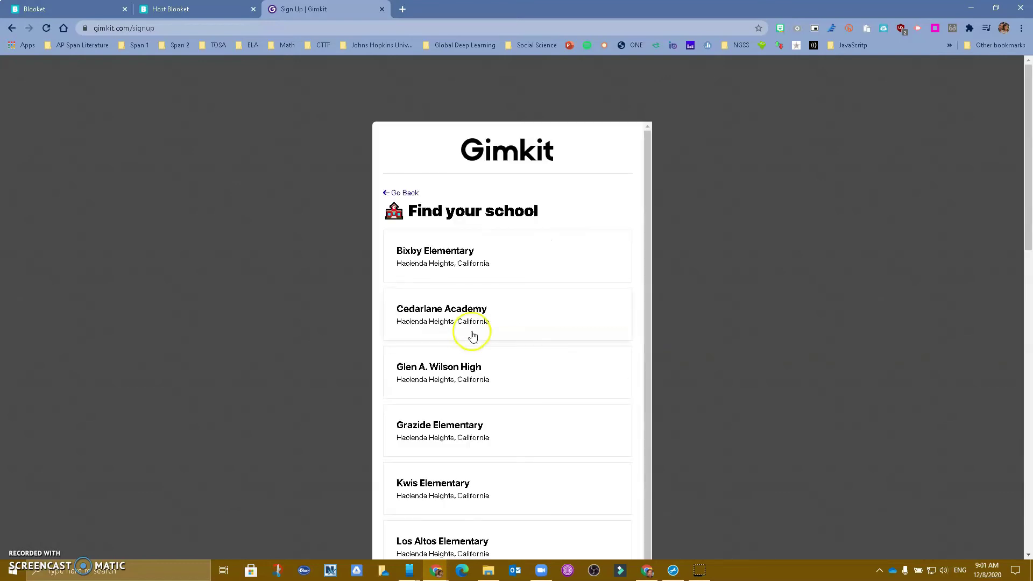
scroll(473, 335, "down", 8)
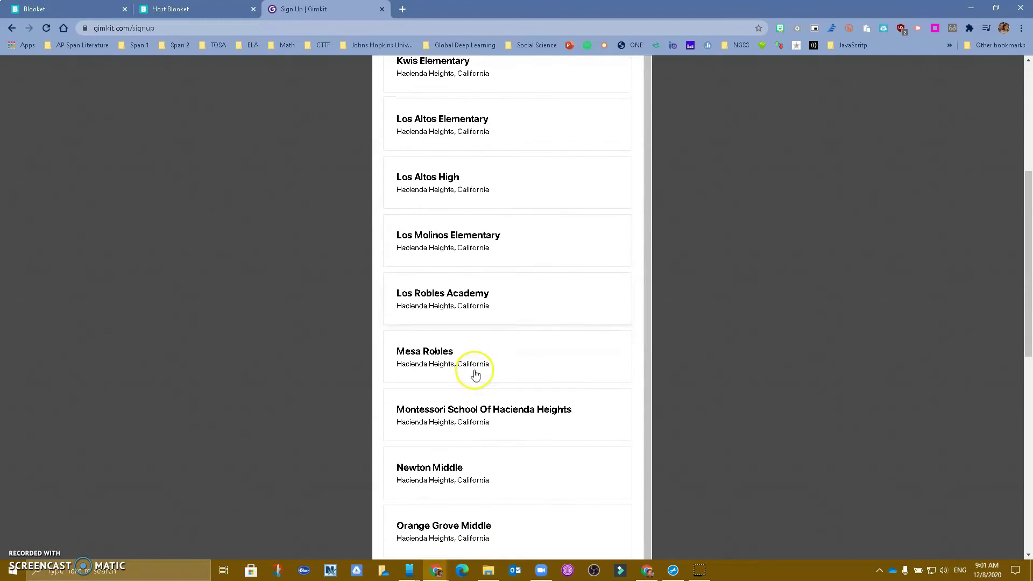
scroll(476, 375, "down", 9)
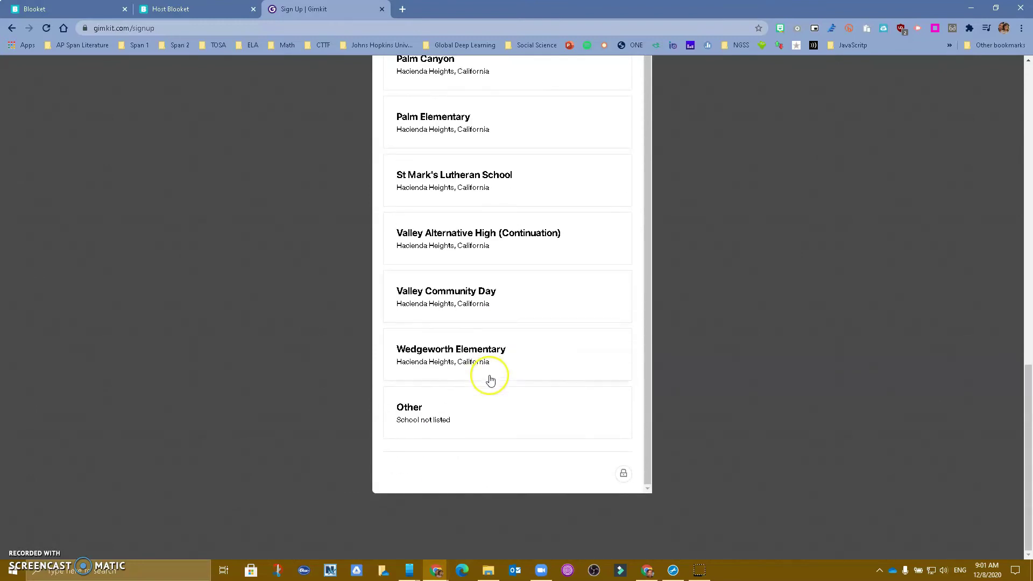
scroll(491, 379, "up", 1)
scroll(487, 372, "up", 1)
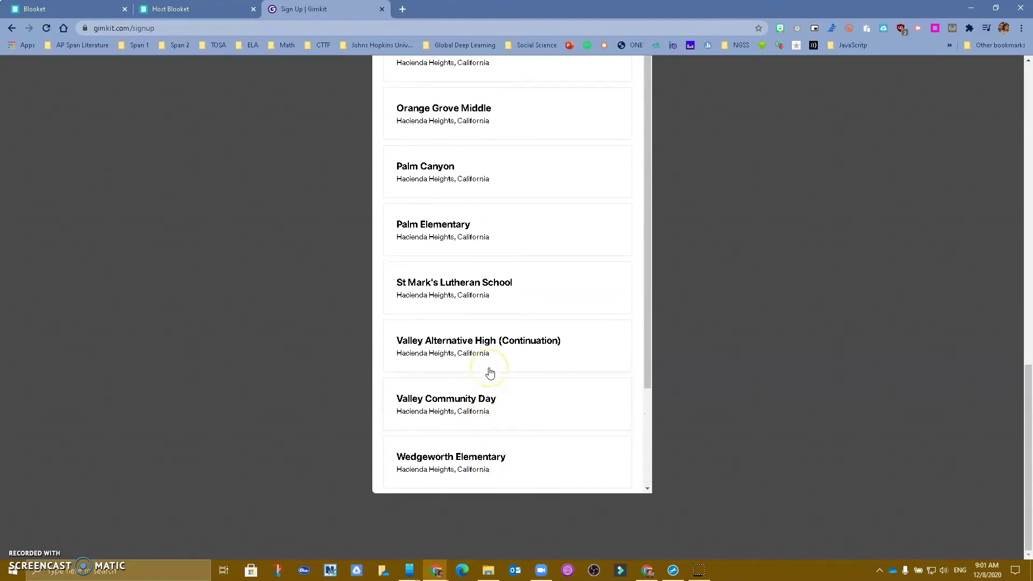
scroll(490, 373, "down", 2)
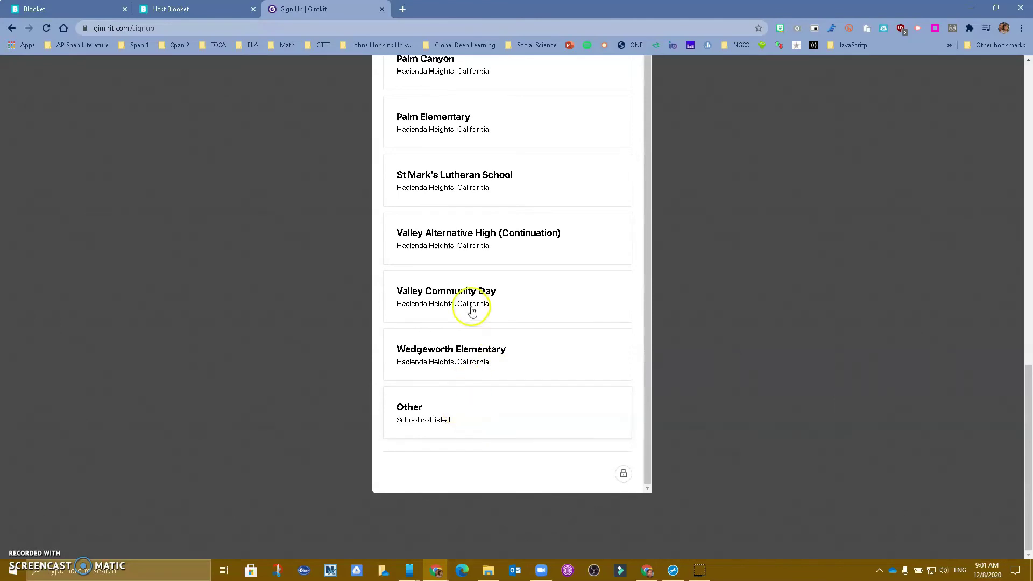
scroll(471, 304, "up", 2)
scroll(535, 180, "up", 6)
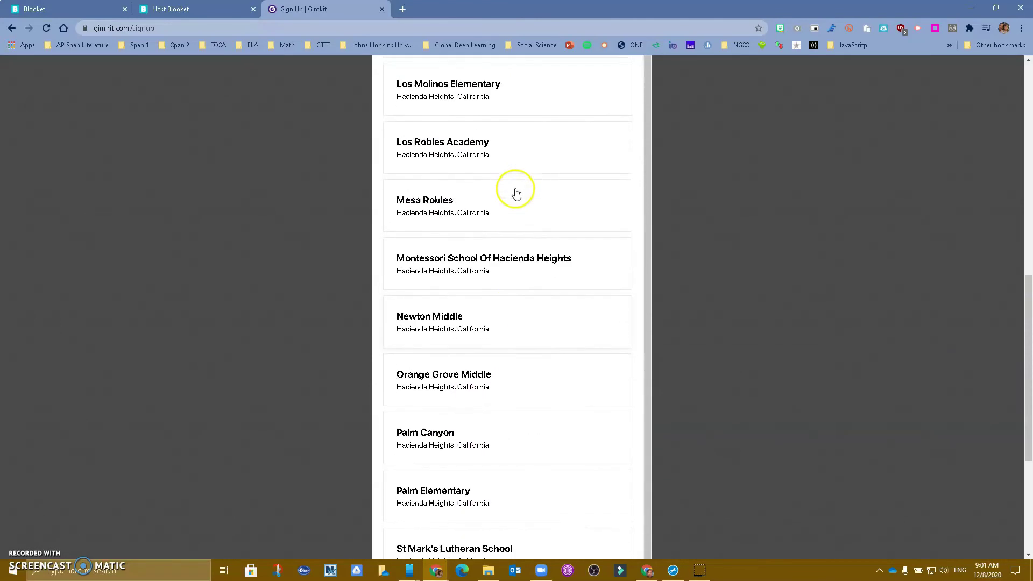
scroll(511, 218, "up", 2)
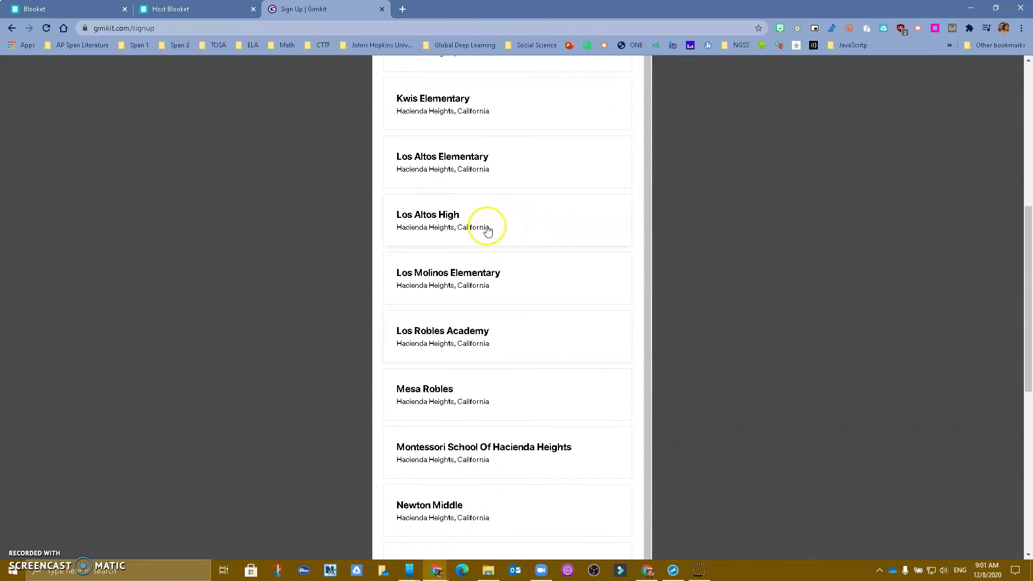
left_click(444, 402)
Step: Set the grade level to Middle School and the area of expertise to World Languages, and complete the sign-up
left_click(443, 318)
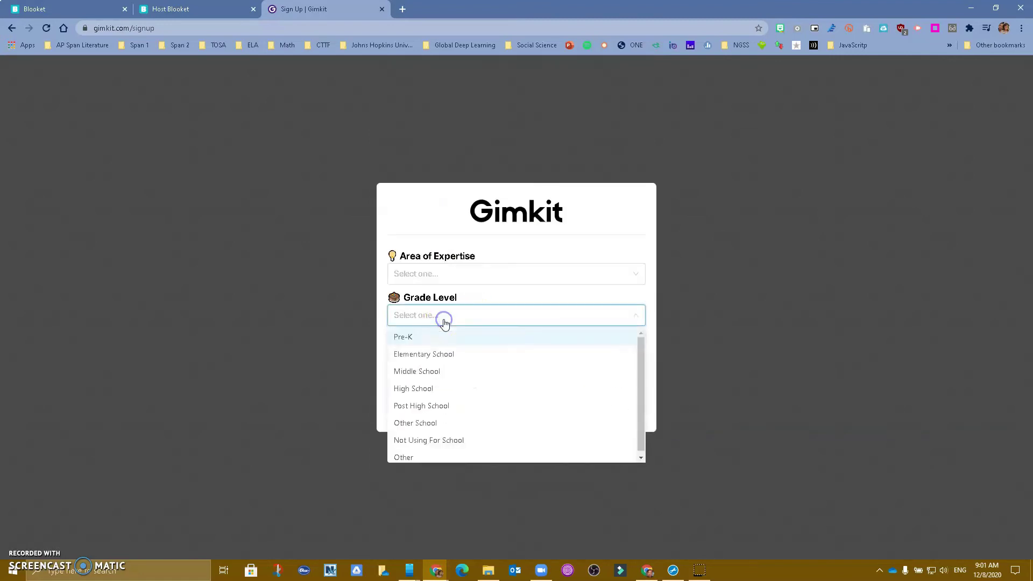
left_click(442, 372)
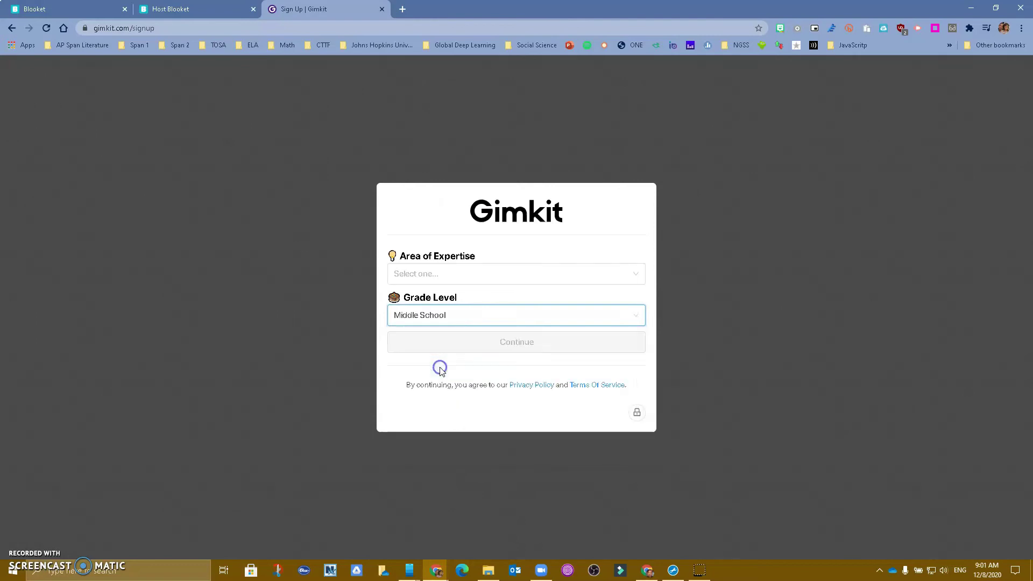
left_click(528, 321)
left_click(499, 274)
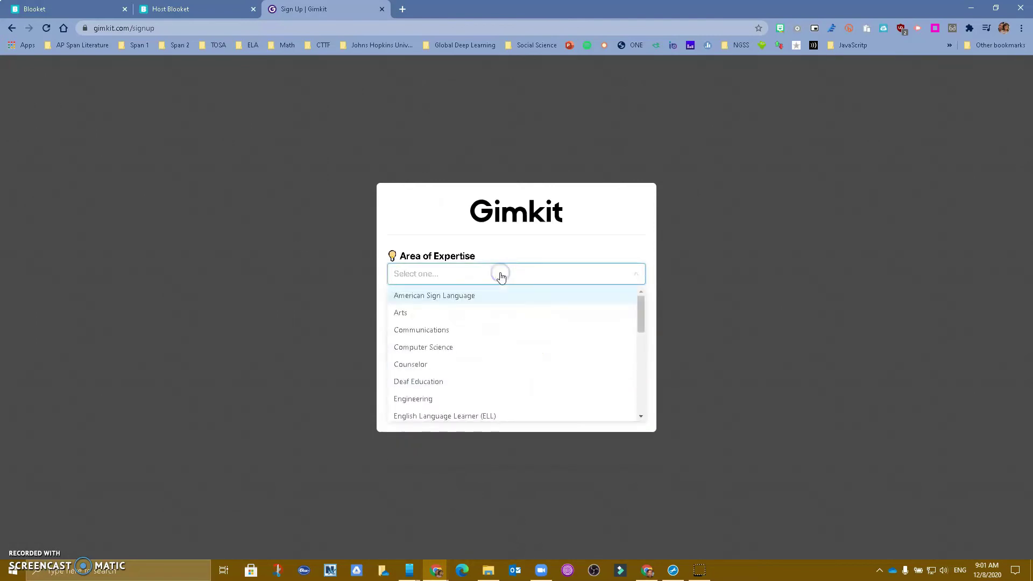
scroll(483, 331, "down", 8)
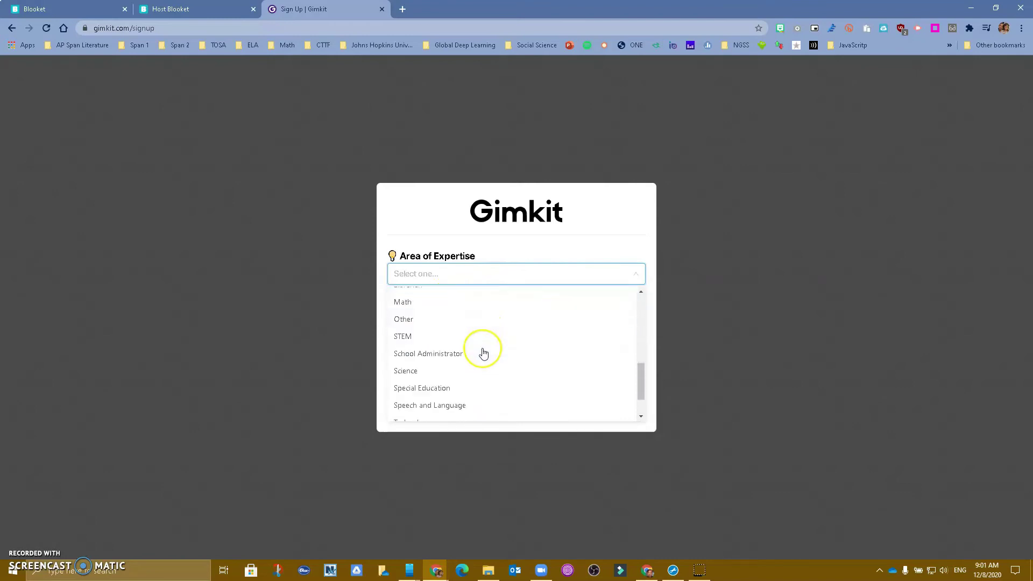
left_click(444, 412)
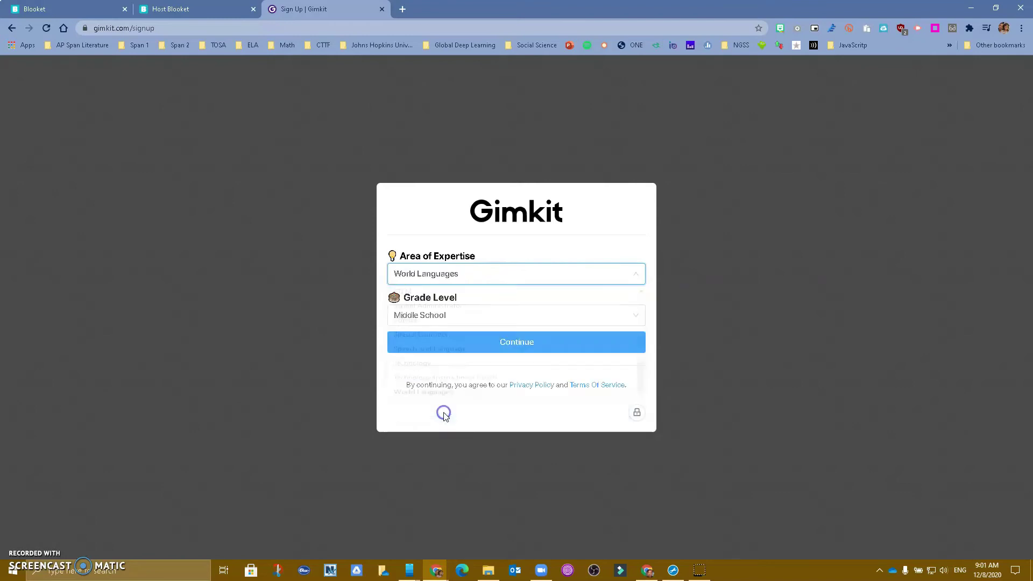
left_click(519, 343)
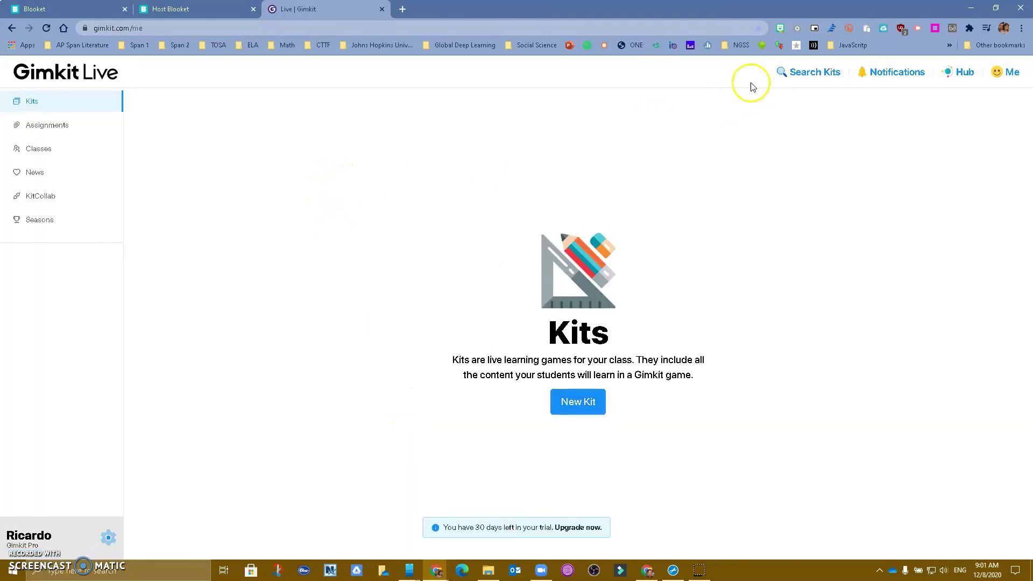
Step: Search the kits for "Ar verbs" and open the kit "AR verbs- (write the AR verb)"
left_click(806, 75)
type("An verbs")
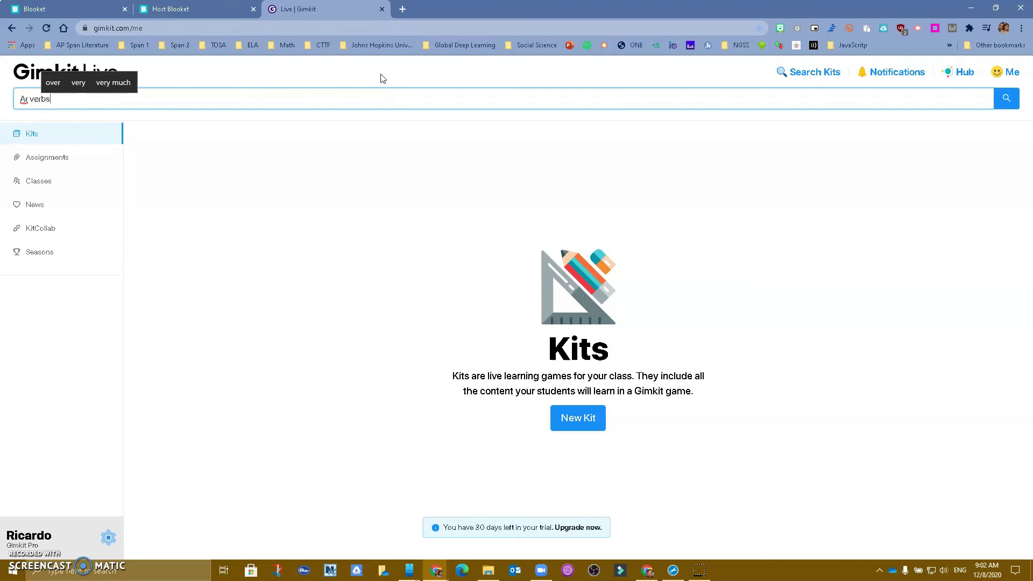
key("Return")
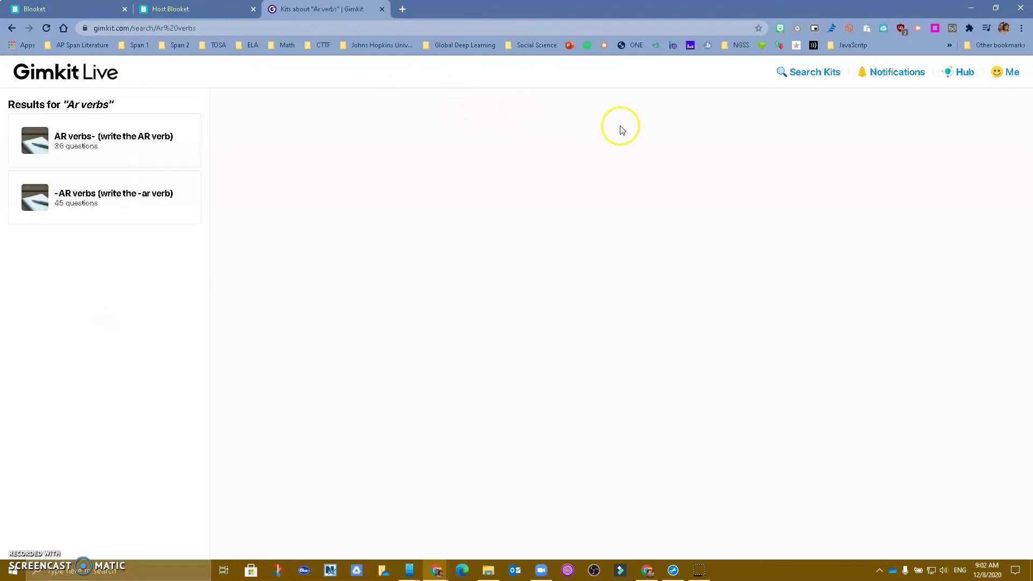
left_click(123, 146)
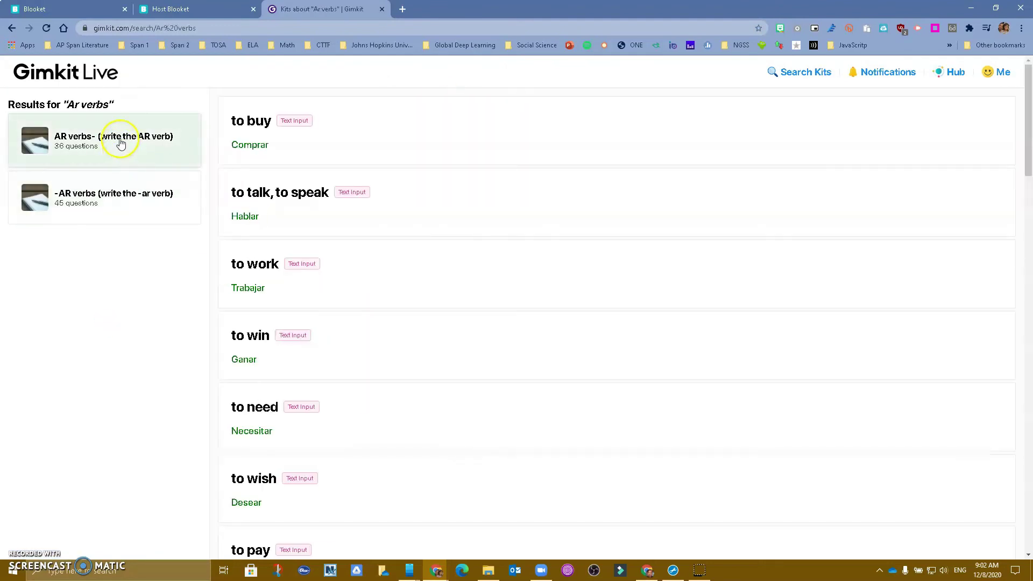
left_click(120, 143)
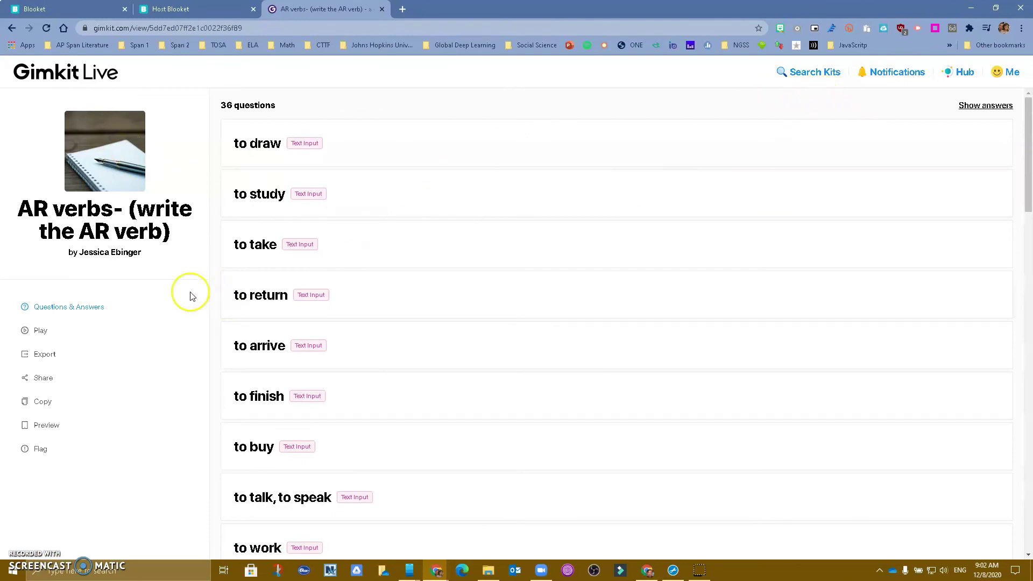
Step: Host the AR verbs kit as a live game in Classic mode with a 10-minute time goal
left_click(41, 332)
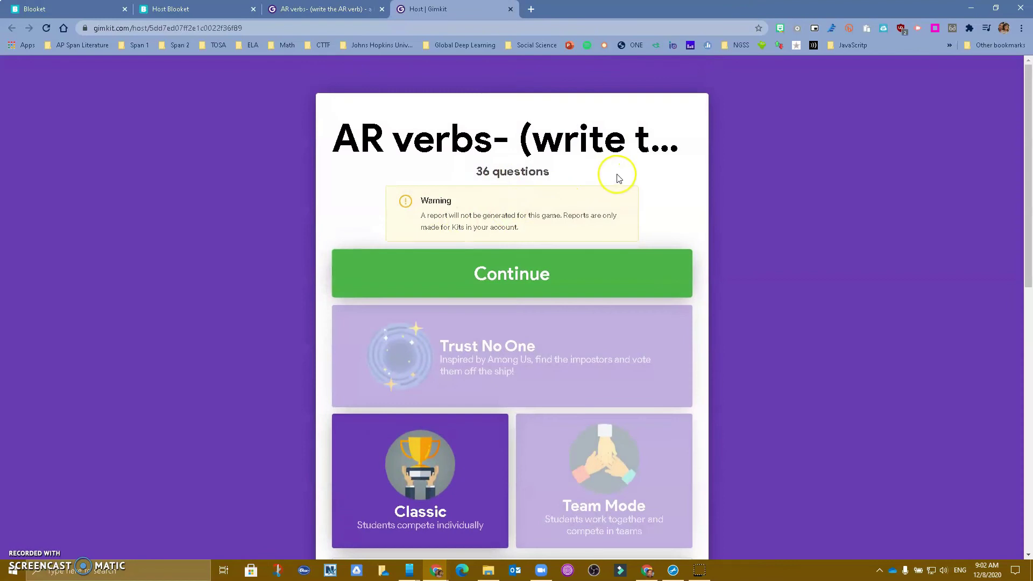
scroll(614, 176, "down", 1)
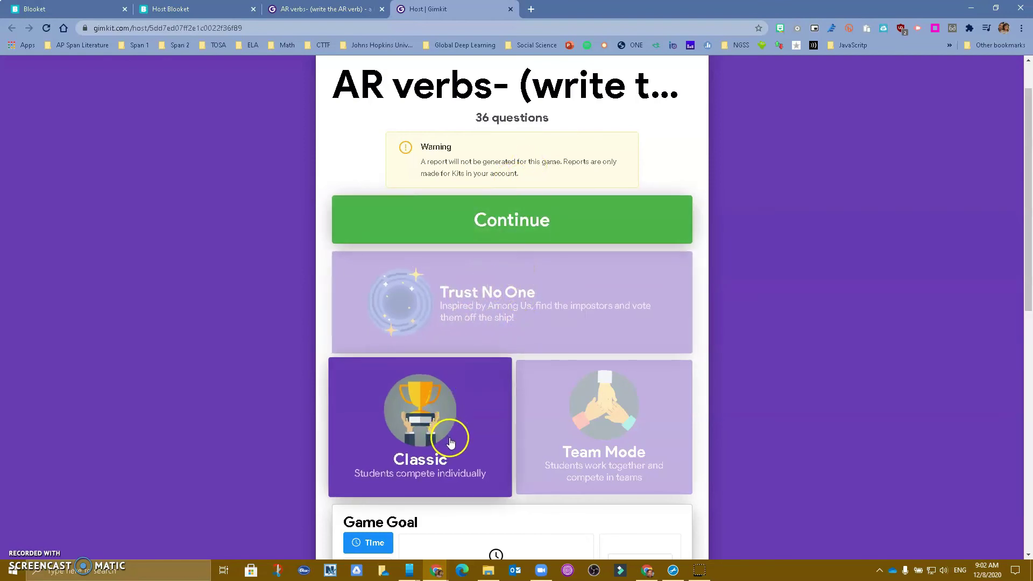
scroll(447, 425, "down", 5)
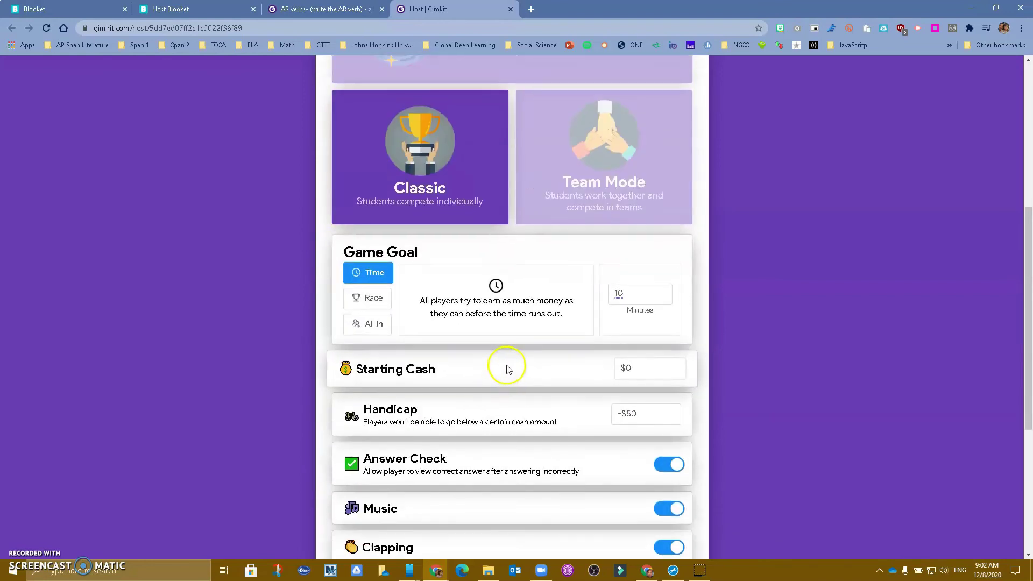
scroll(484, 366, "down", 2)
scroll(494, 362, "up", 6)
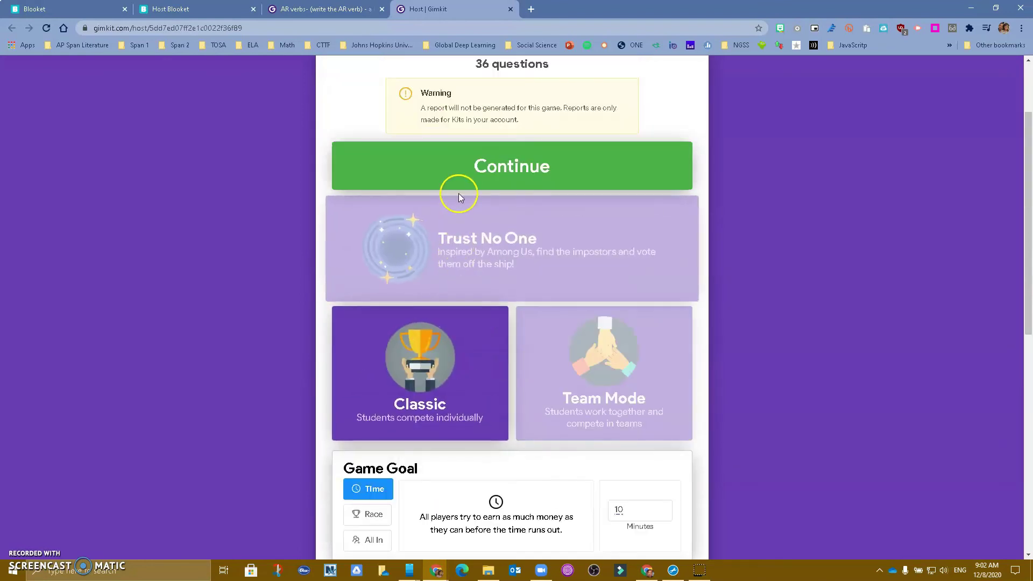
left_click(468, 169)
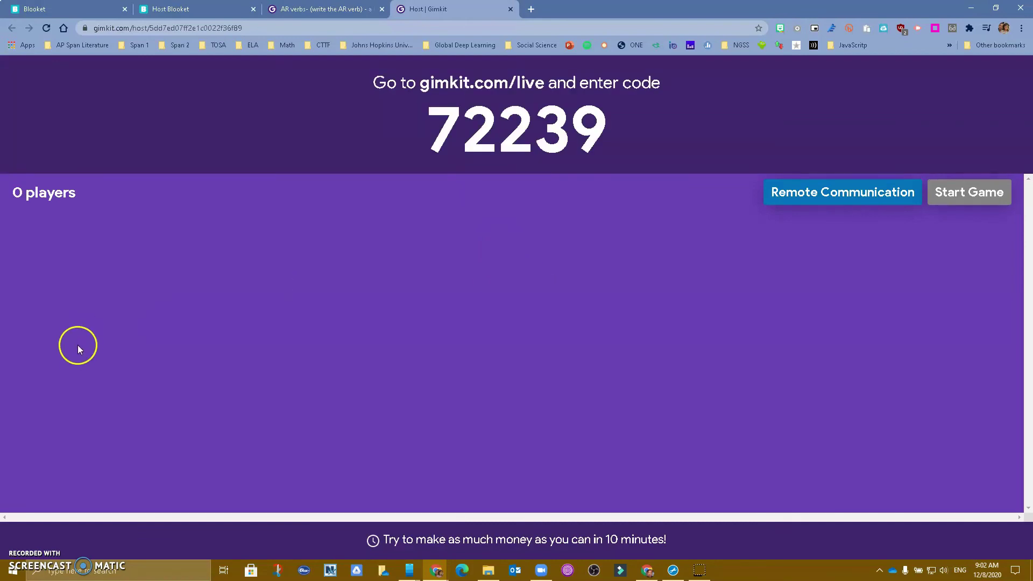
Step: Switch to the mirrored phone and join the Gimkit game with the displayed game code and the player's first name
key("alt+Tab")
left_click(205, 331)
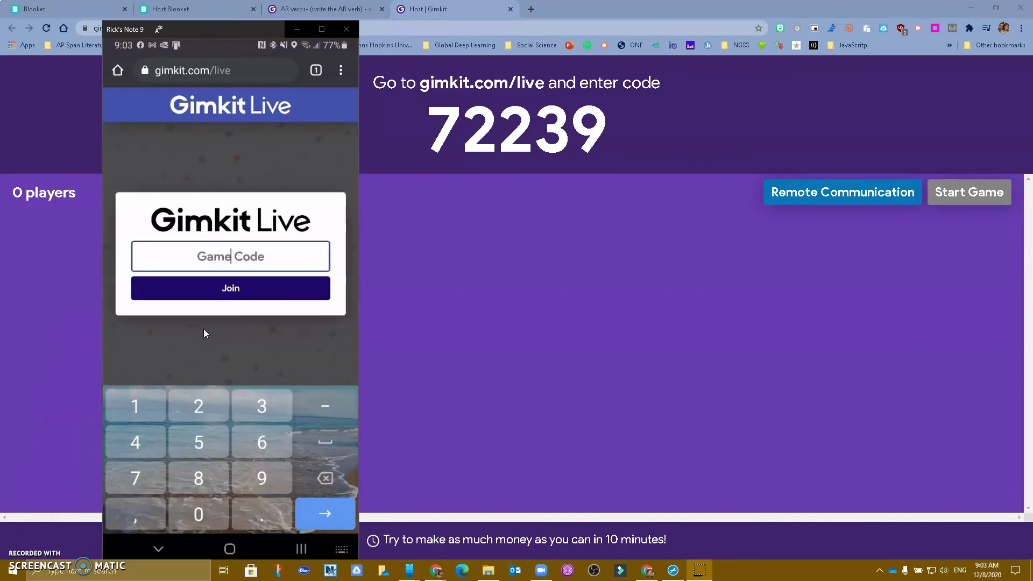
type("72239")
key("Return")
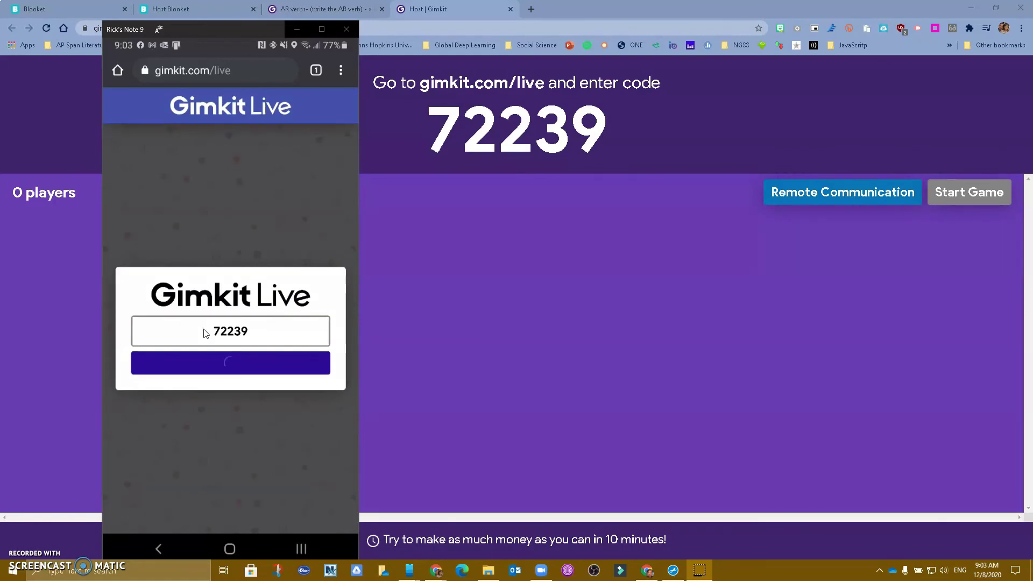
left_click(203, 331)
type("Rick")
key("Return")
left_click(211, 315)
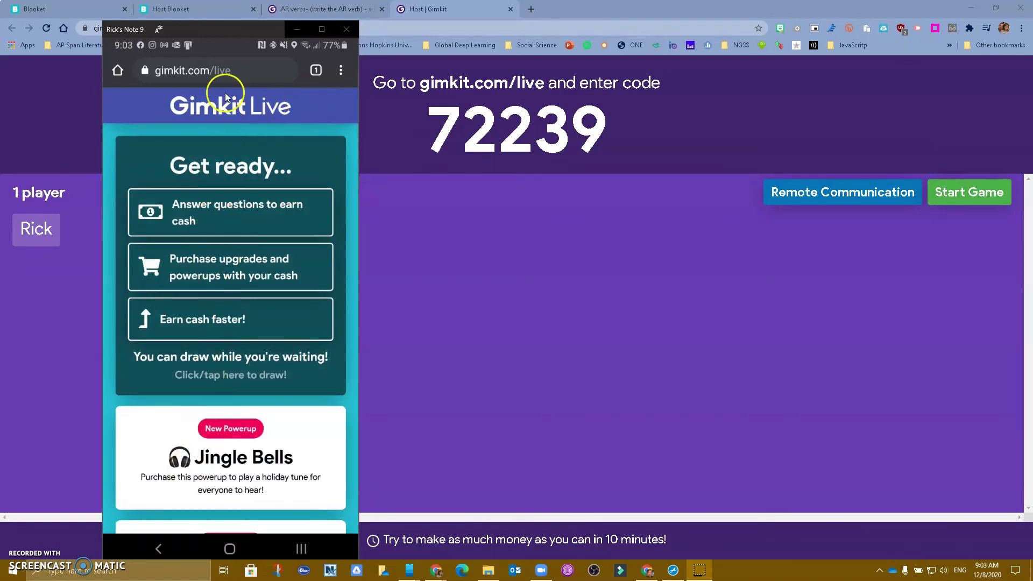
Step: Move the phone window aside, start the game on the host screen and bring the phone window back into view
left_click_drag(220, 31, 1017, 33)
left_click(946, 192)
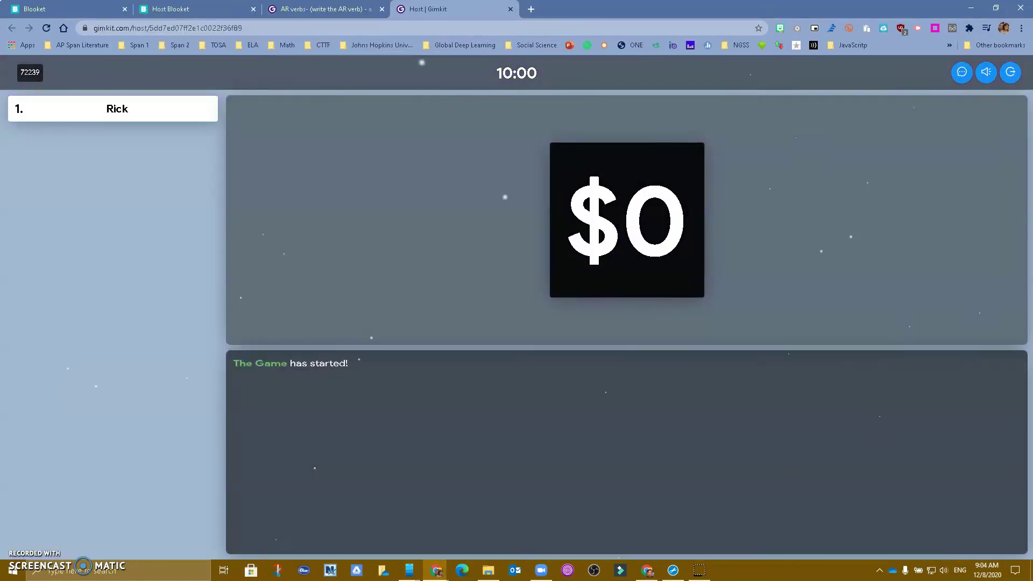
left_click_drag(1032, 33, 763, 54)
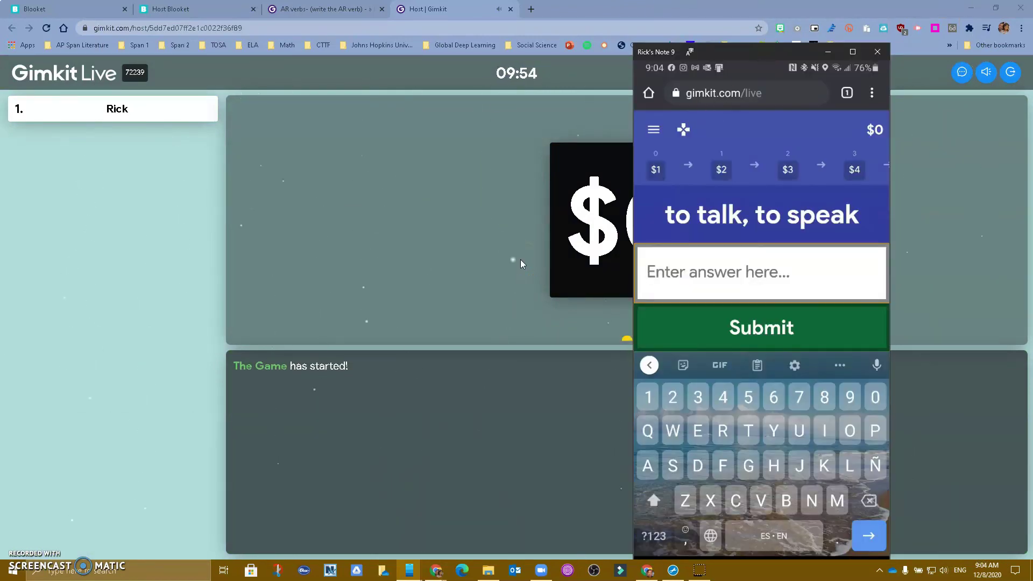
Step: On the phone, answer "to talk, to speak" with "Hablar" and "to win" with "Ganar"
type("Ha")
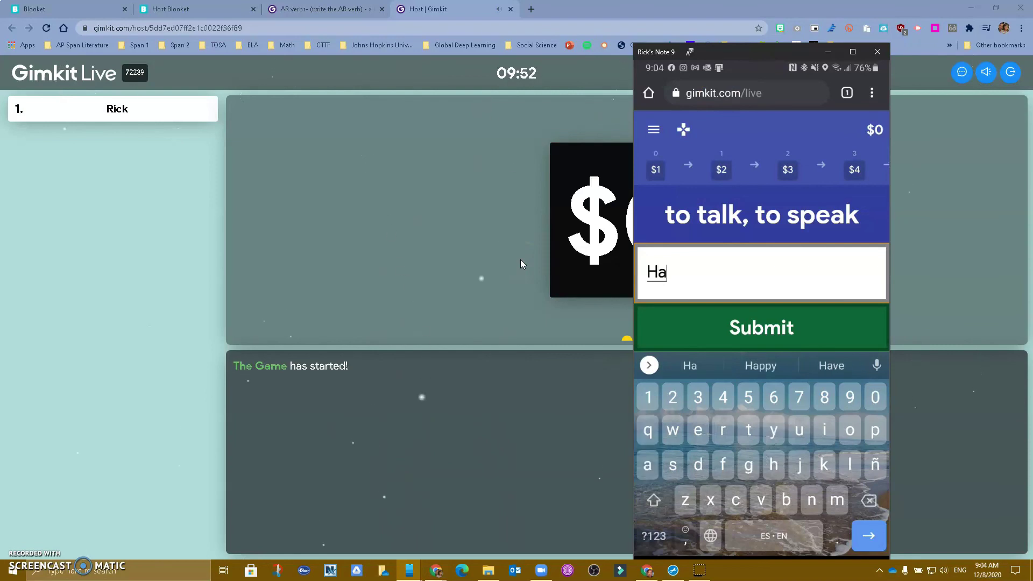
type("blar")
key("Return")
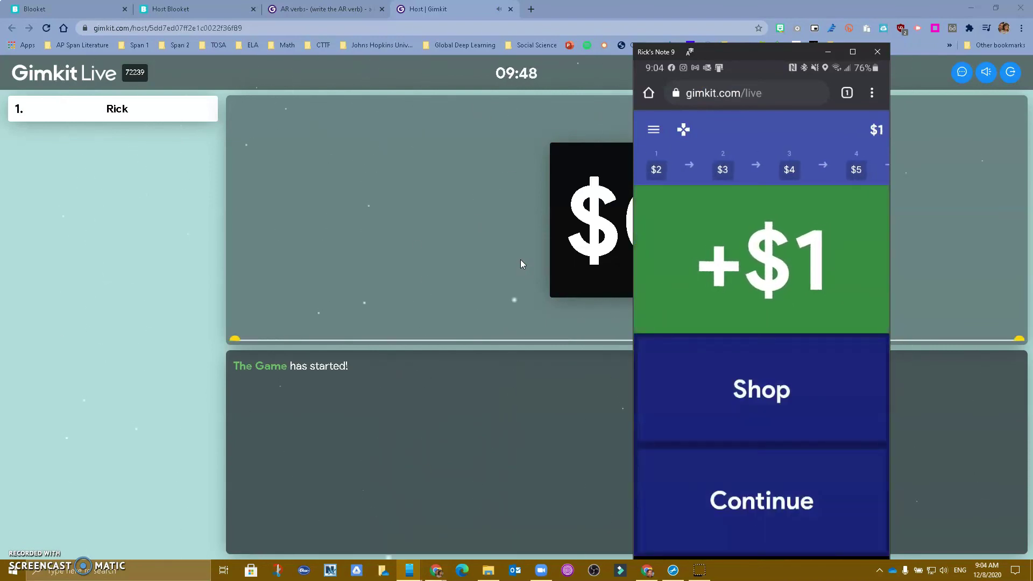
key("Return")
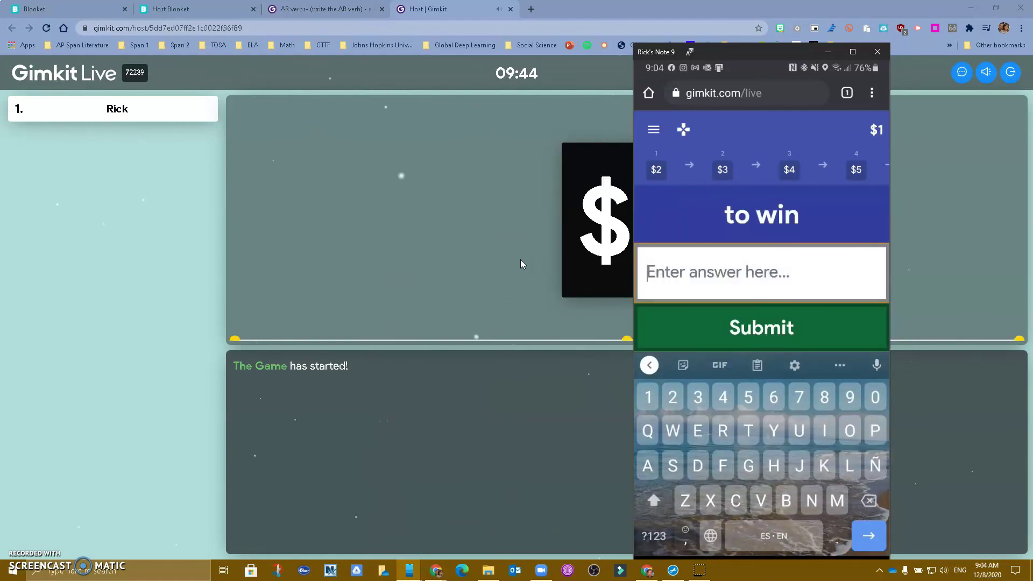
type("Ganar")
key("Return")
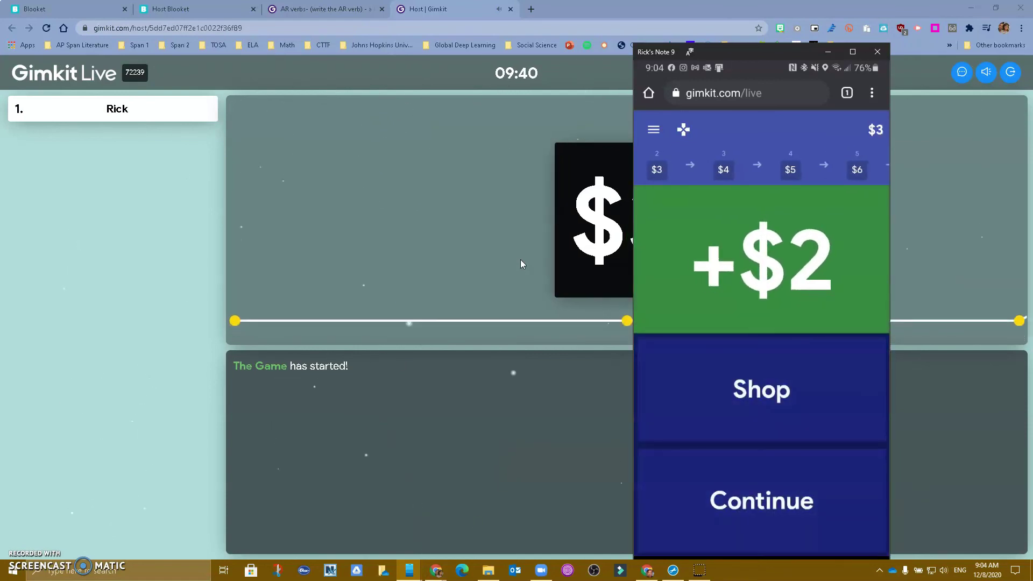